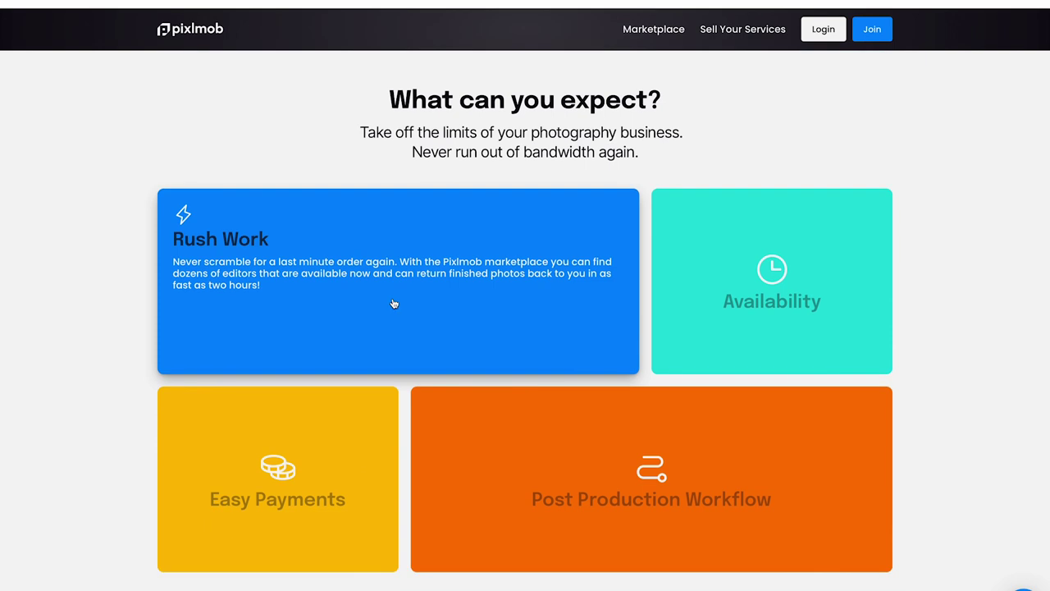
- Browse Pixlmob's marketplace of real-estate photo editors and compare a before/after photo, ending on the Peer Reviews card
mouse_move(710, 299)
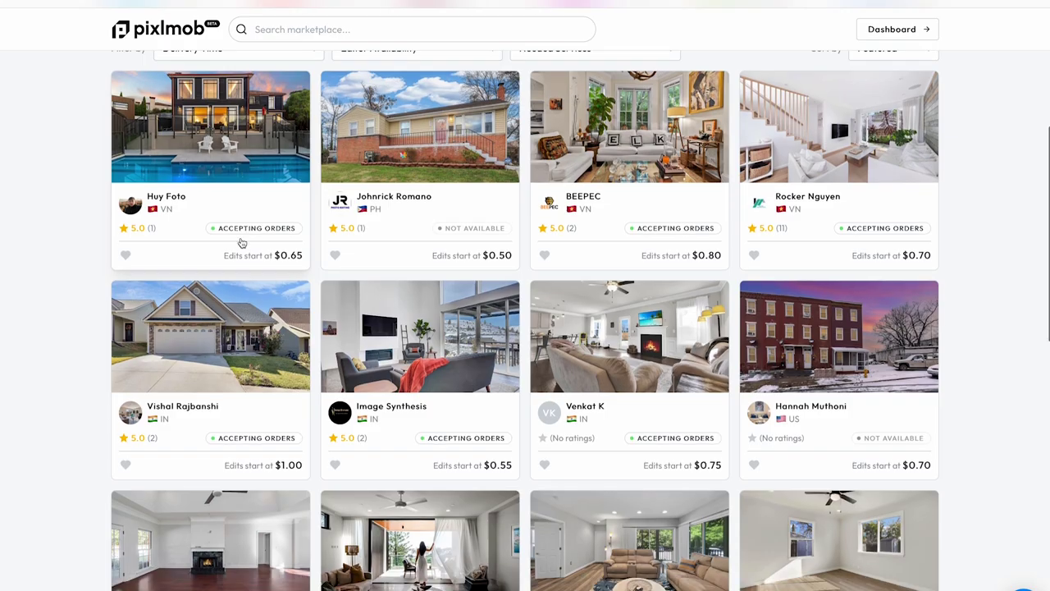
scroll(240, 239, "down", 3)
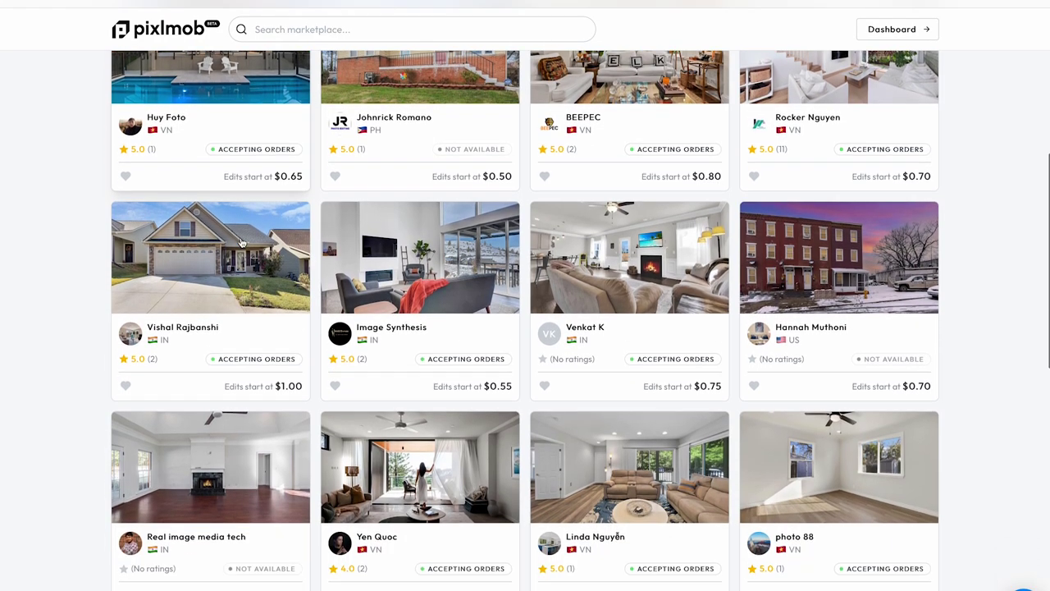
scroll(240, 242, "down", 5)
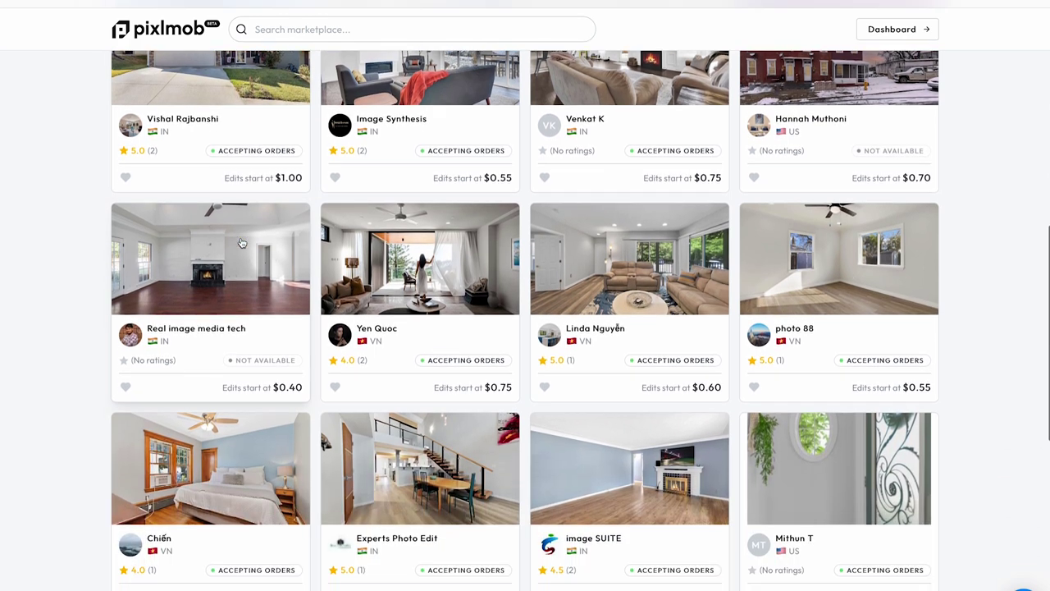
scroll(241, 243, "down", 5)
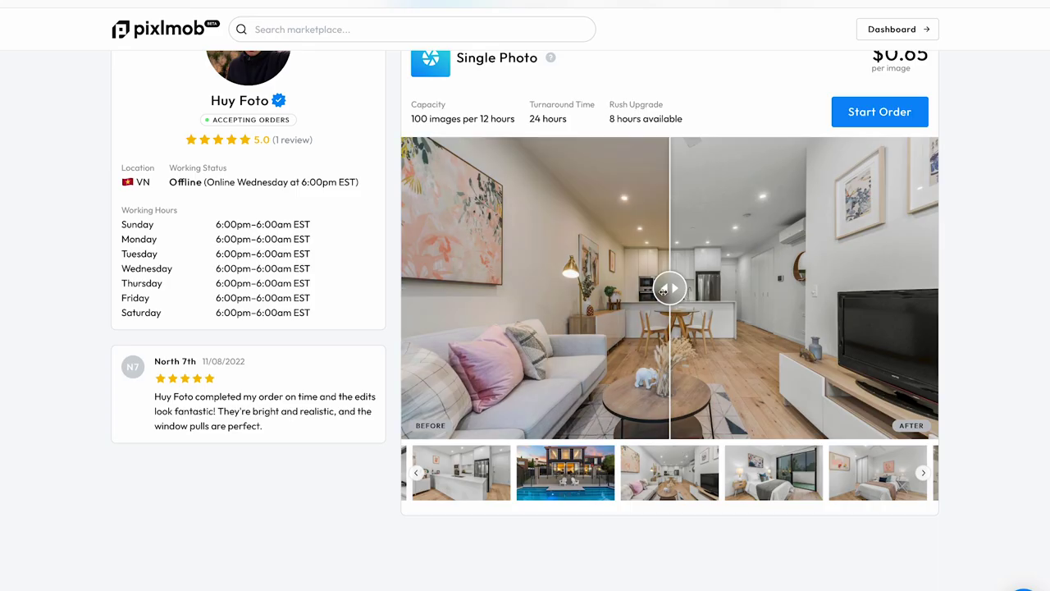
left_click_drag(663, 290, 378, 315)
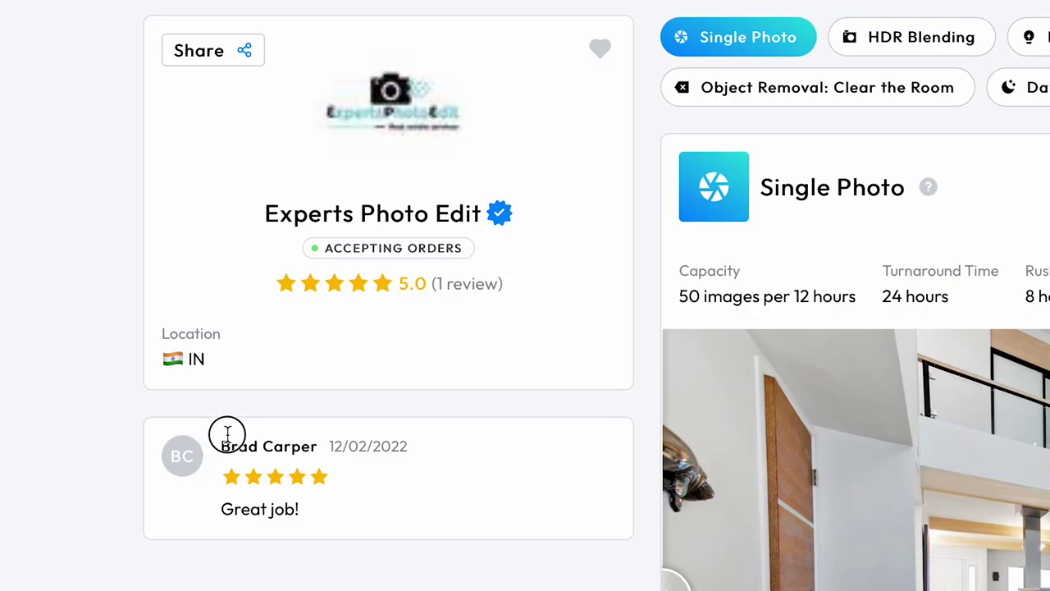
- Compare an editor's Water in Pool before/after example, then go to the HDR Blending category page
left_click_drag(222, 439, 472, 528)
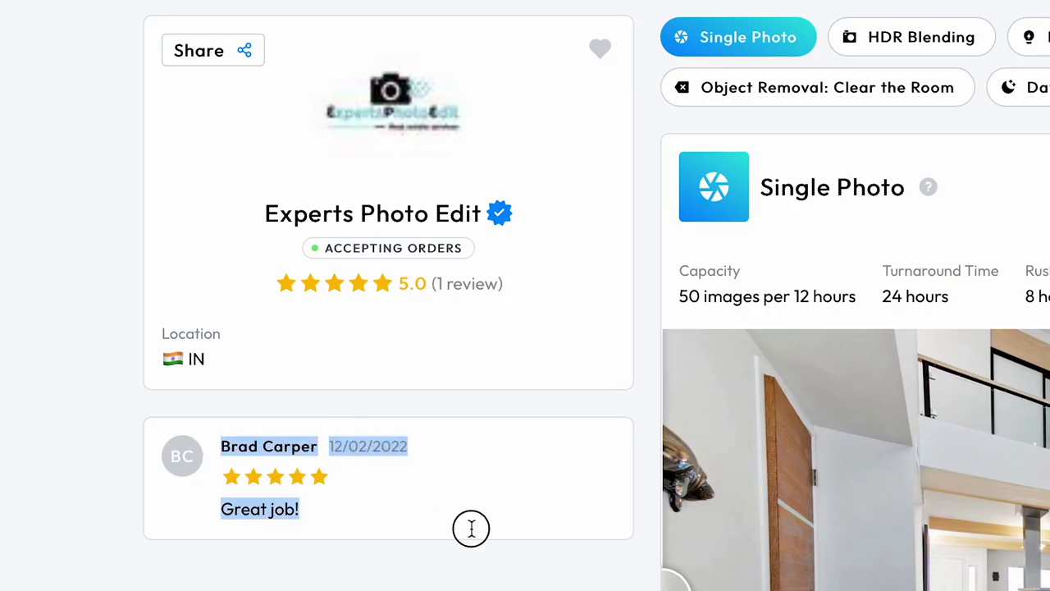
left_click(406, 497)
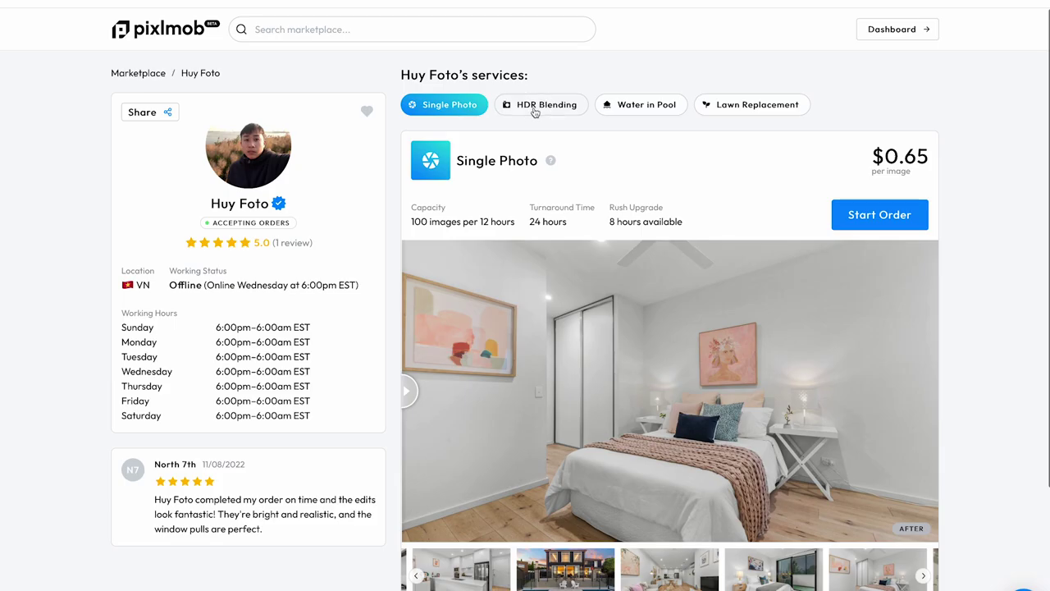
left_click(534, 107)
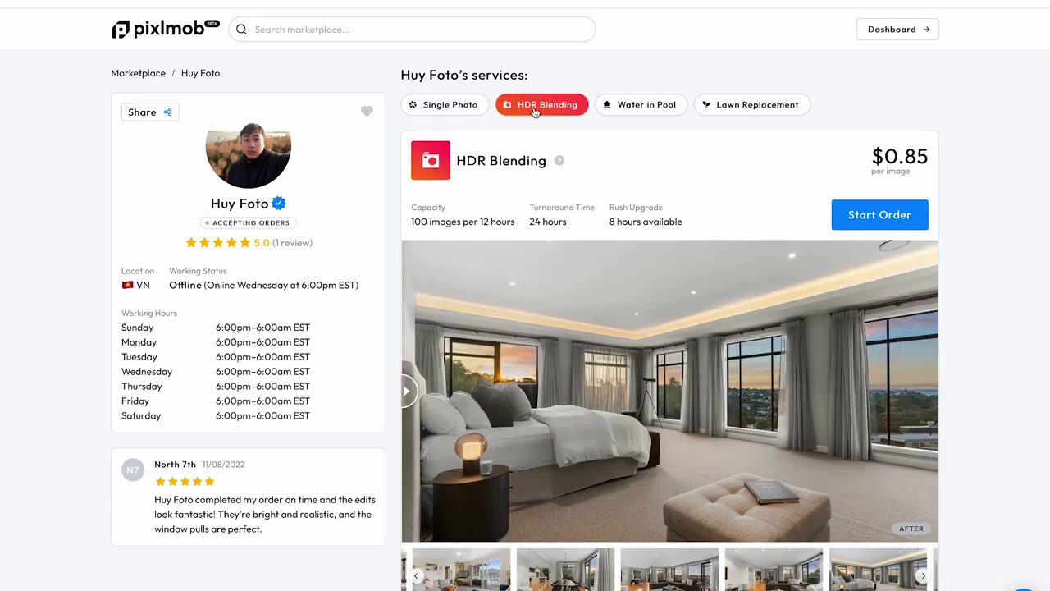
left_click(621, 106)
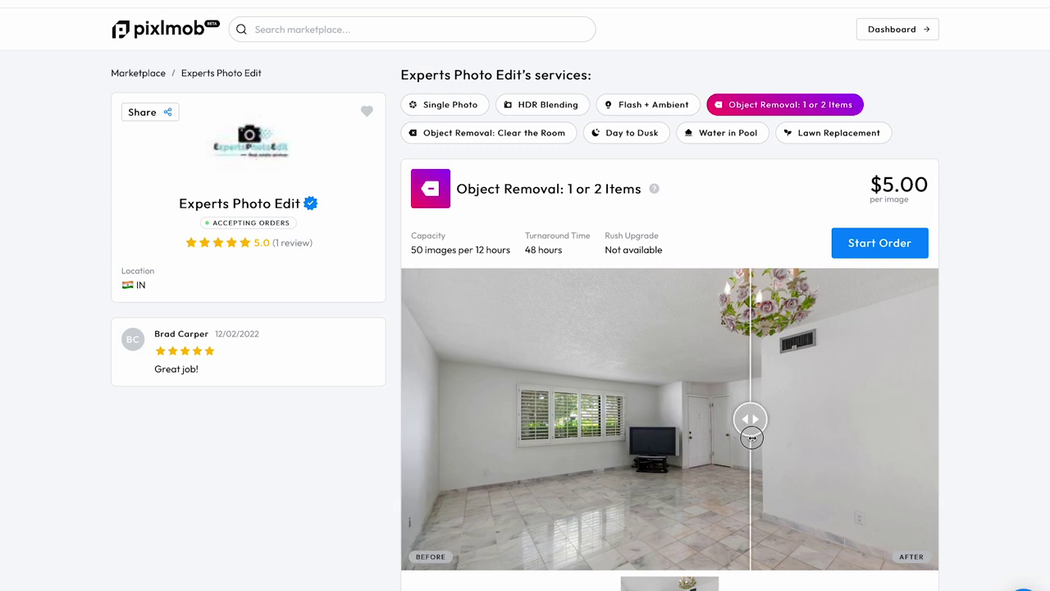
left_click_drag(752, 437, 301, 476)
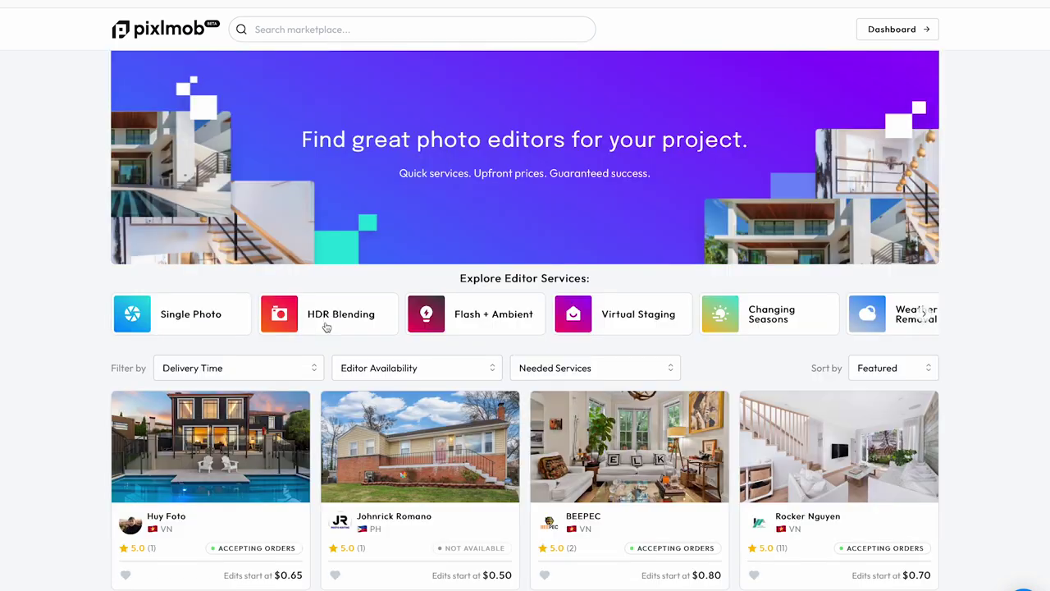
left_click(326, 326)
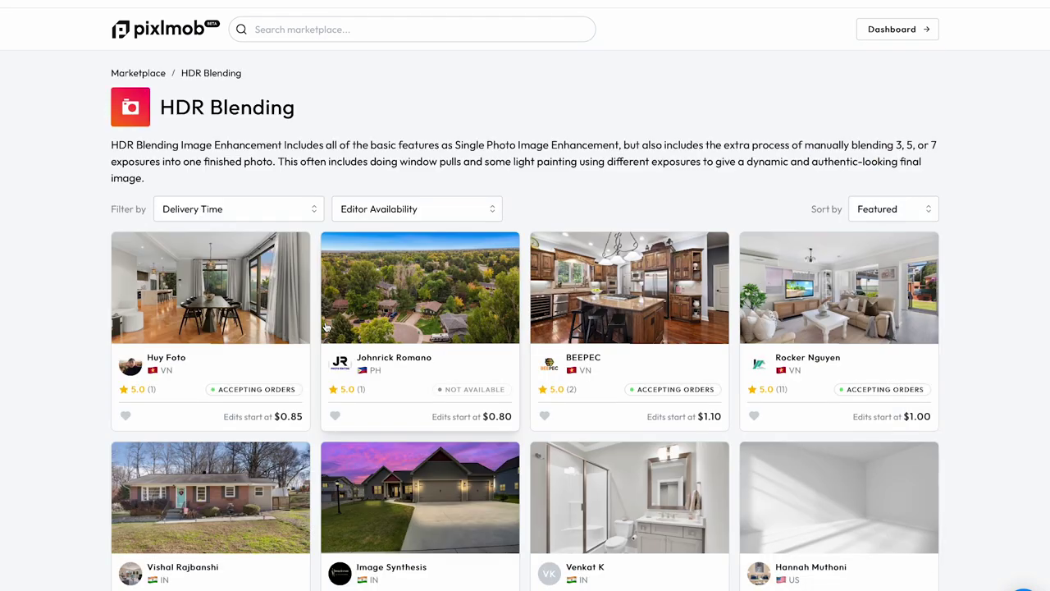
- Scroll down the HDR Blending editor listings to the $25 sign-up credit offer
scroll(329, 336, "down", 2)
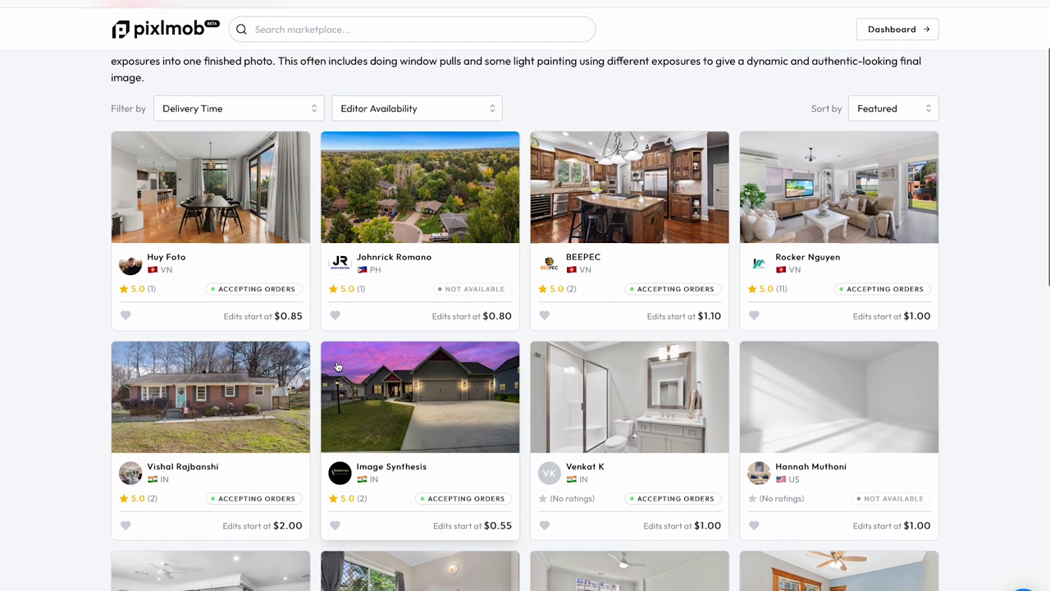
scroll(337, 366, "down", 5)
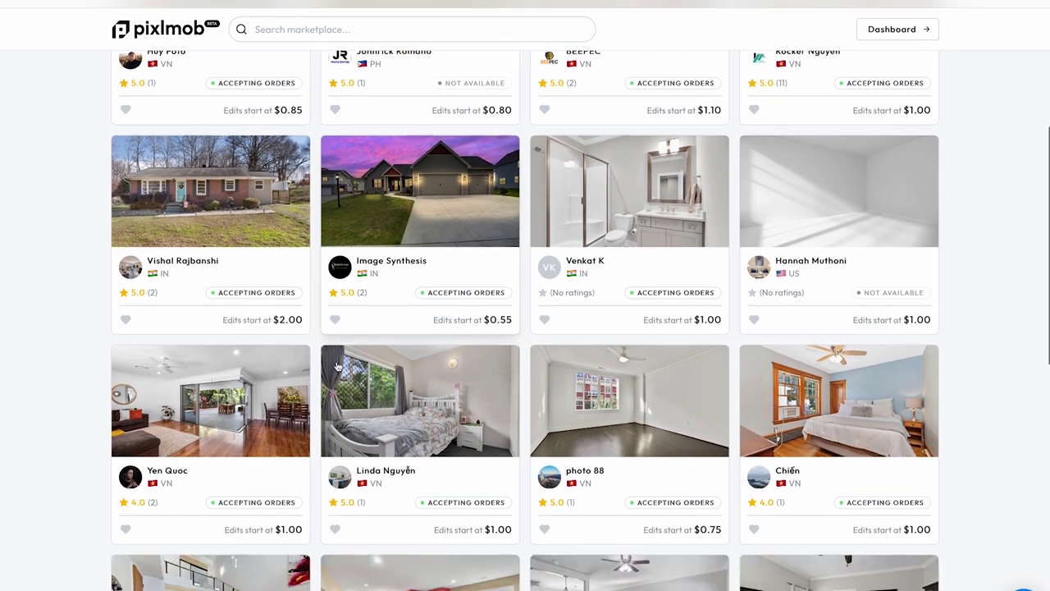
scroll(336, 366, "down", 5)
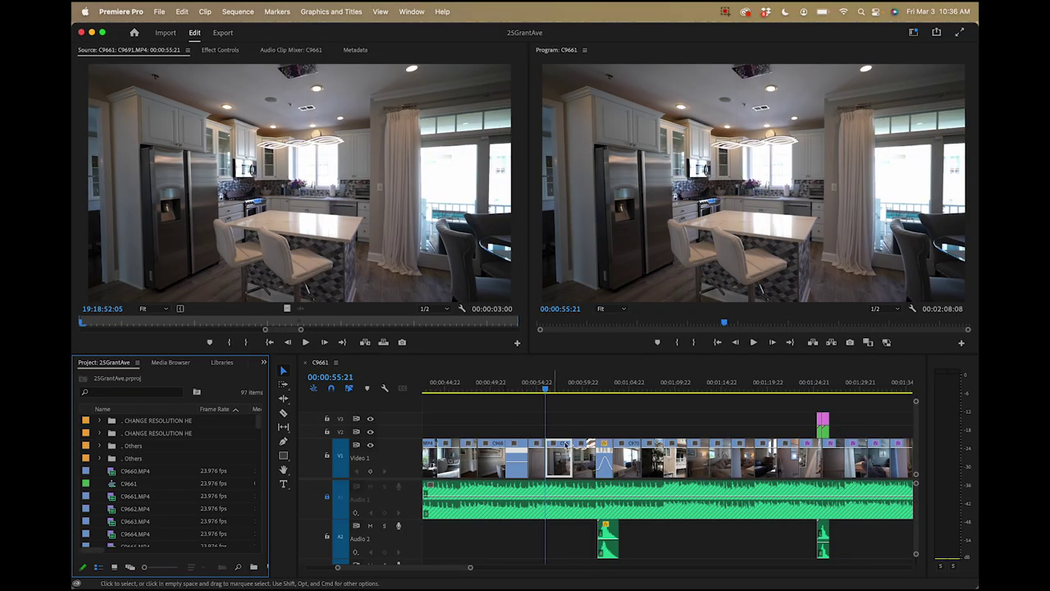
- Step through the walkthrough sequence's edit points, starting from 00:00:14:22
scroll(566, 443, "left", 10)
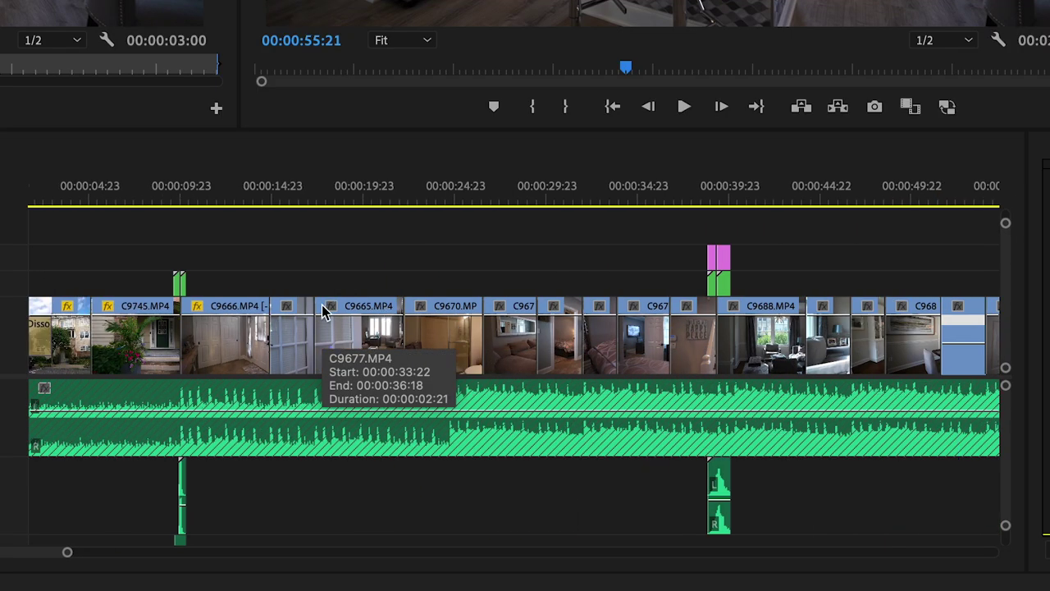
scroll(323, 310, "right", 10)
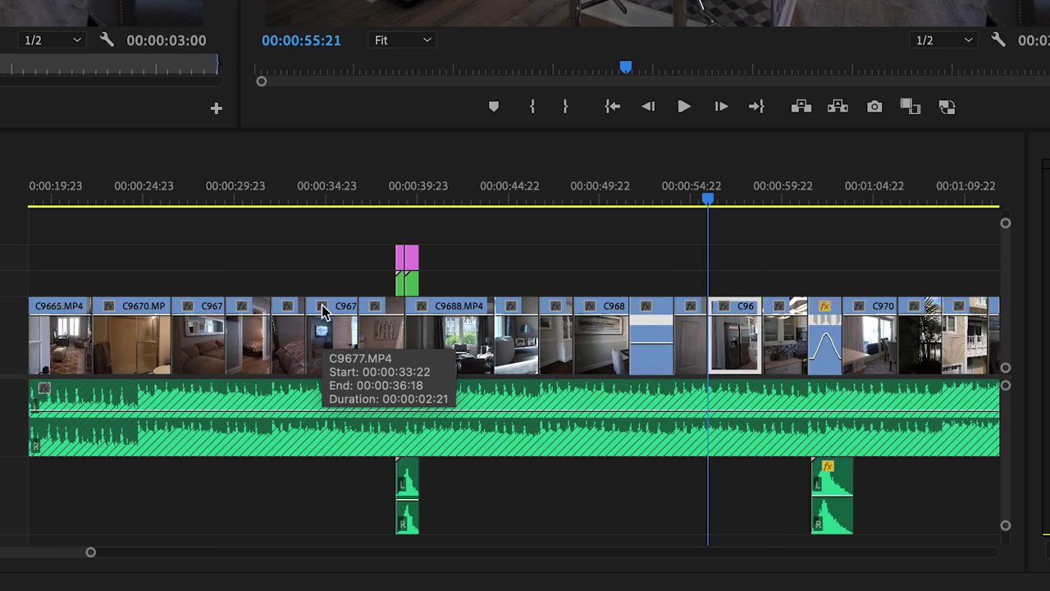
scroll(323, 310, "right", 6)
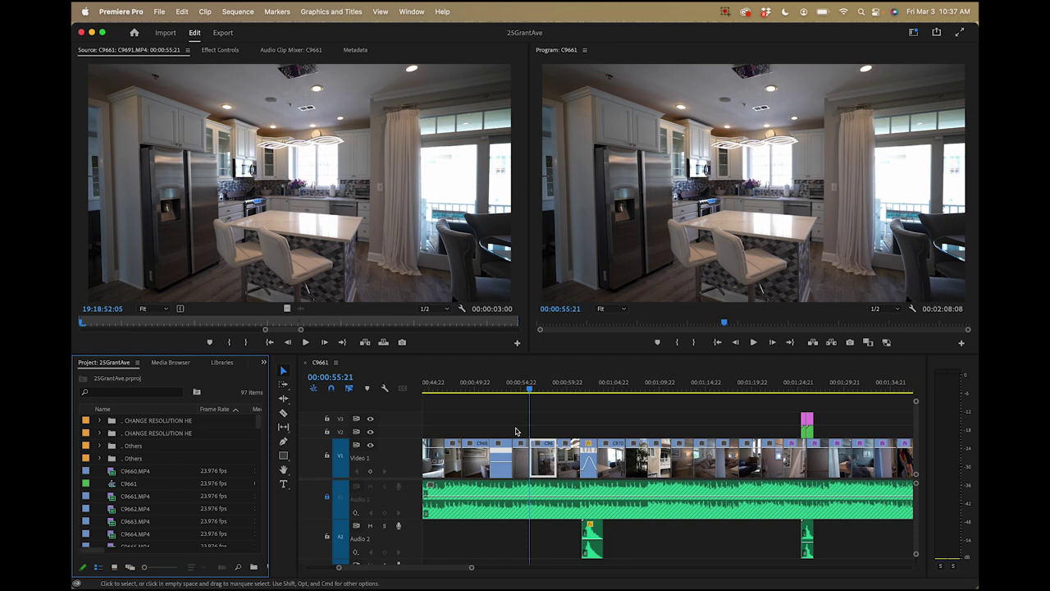
scroll(515, 431, "left", 10)
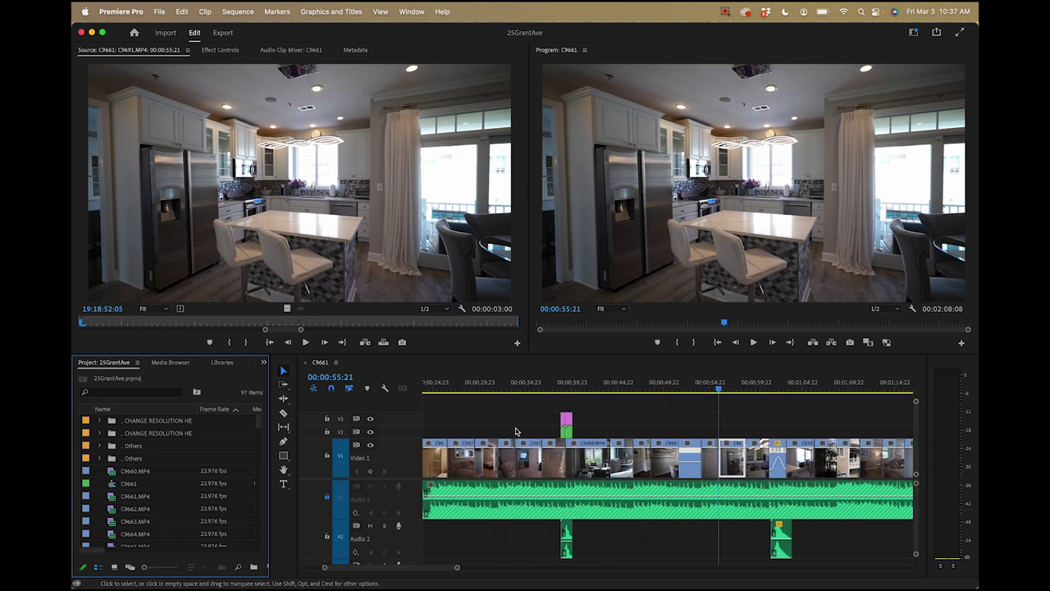
scroll(515, 431, "left", 10)
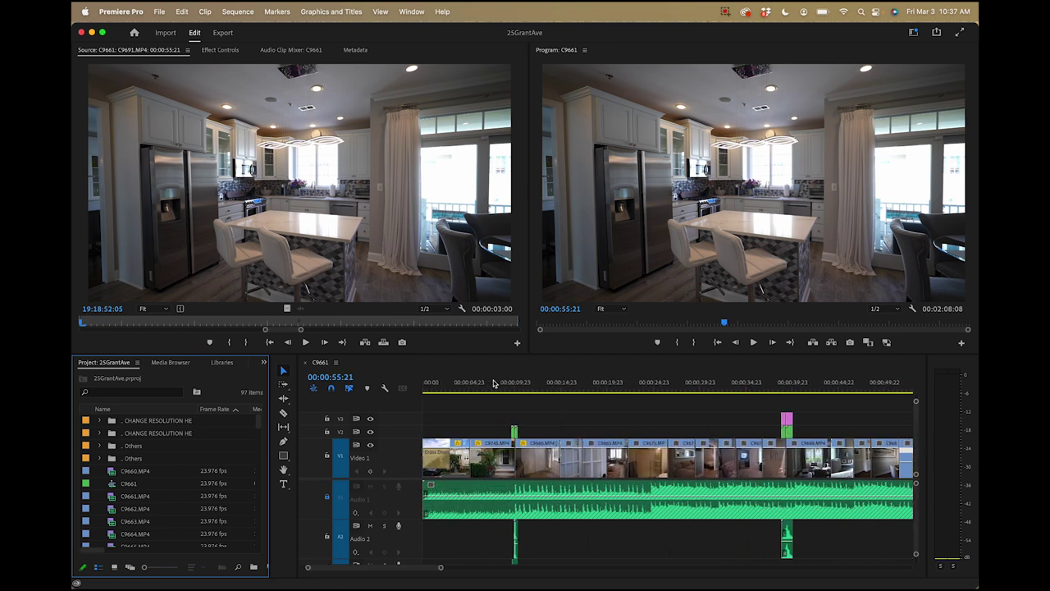
left_click(559, 382)
key("Down")
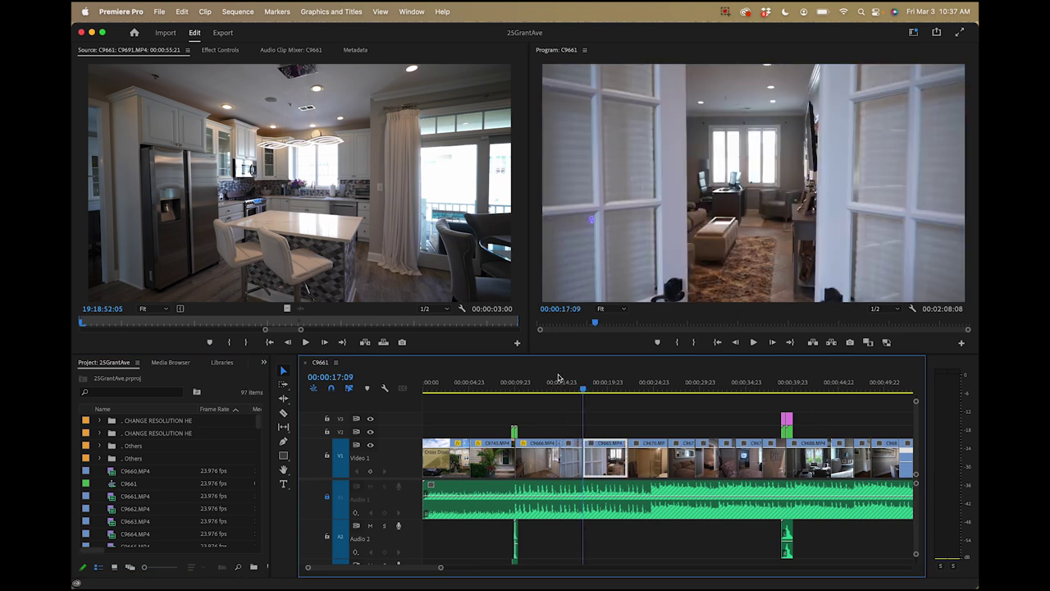
key("Down")
key("Down")
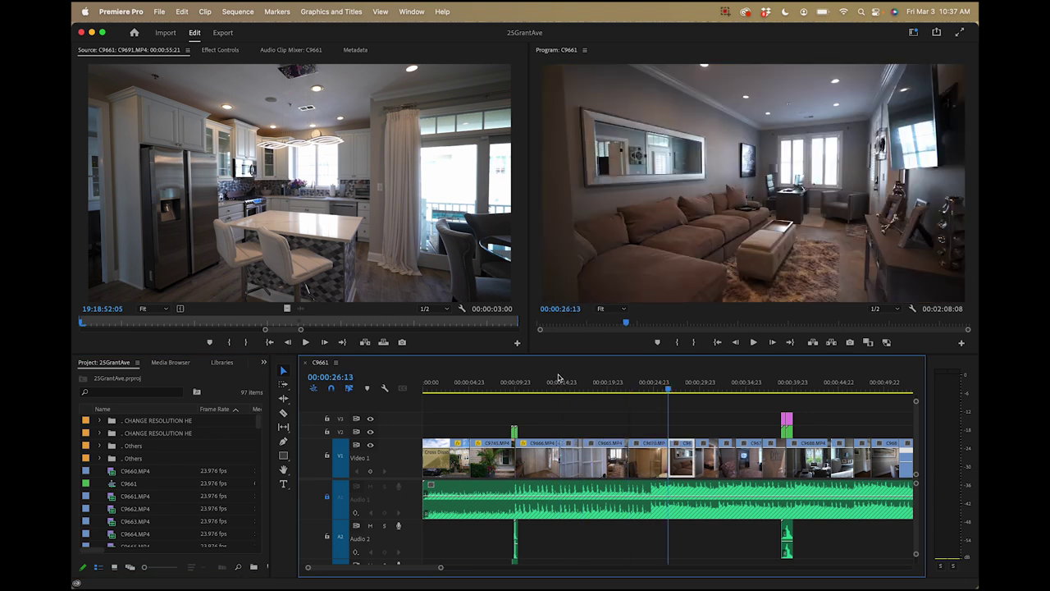
key("Down")
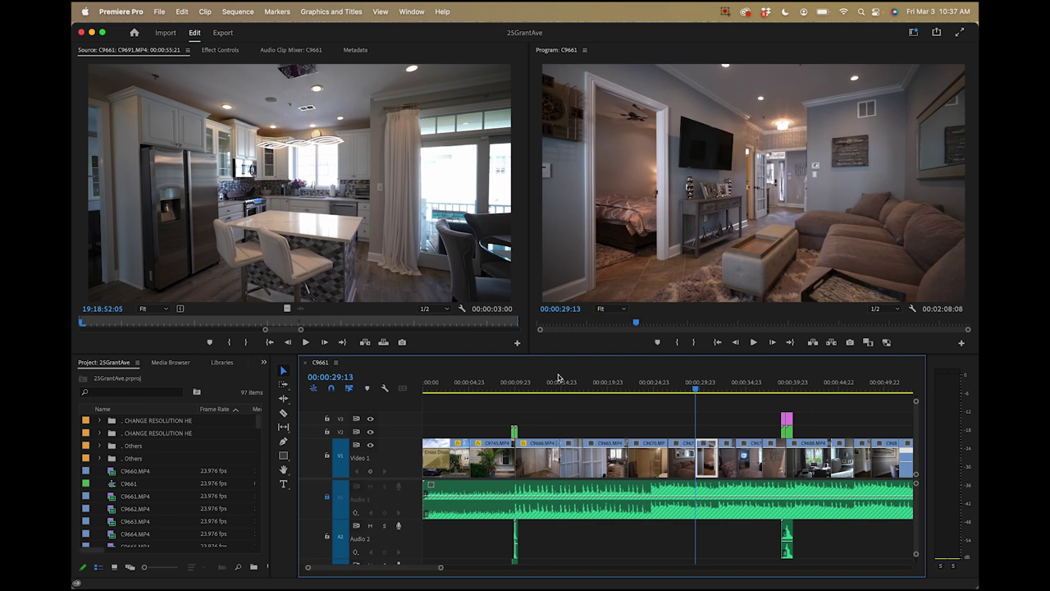
- Put the playhead back on the kitchen clip at 00:00:57:20
scroll(558, 377, "down", 3)
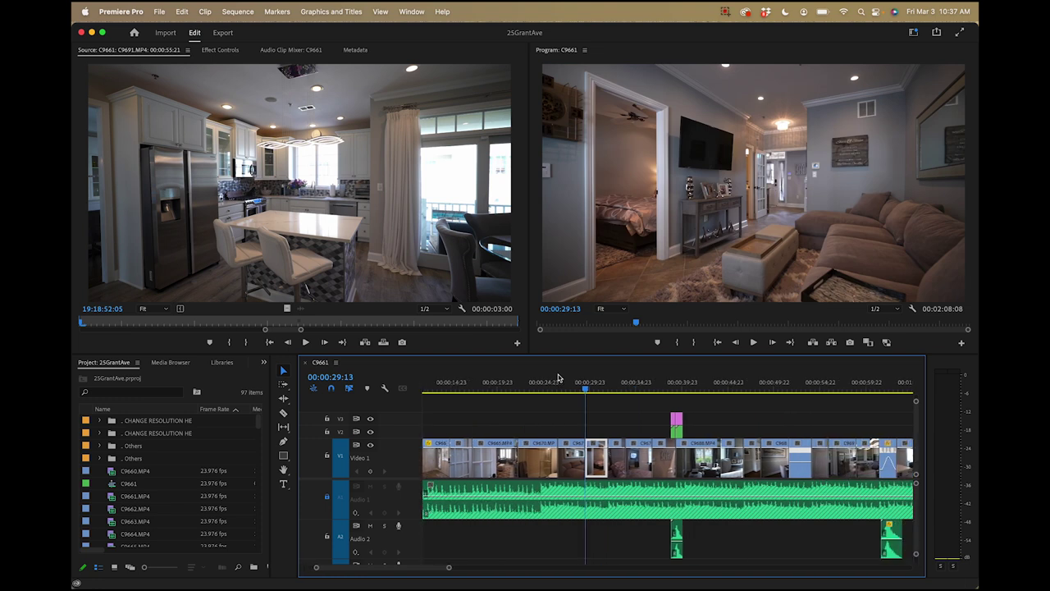
scroll(650, 386, "down", 3)
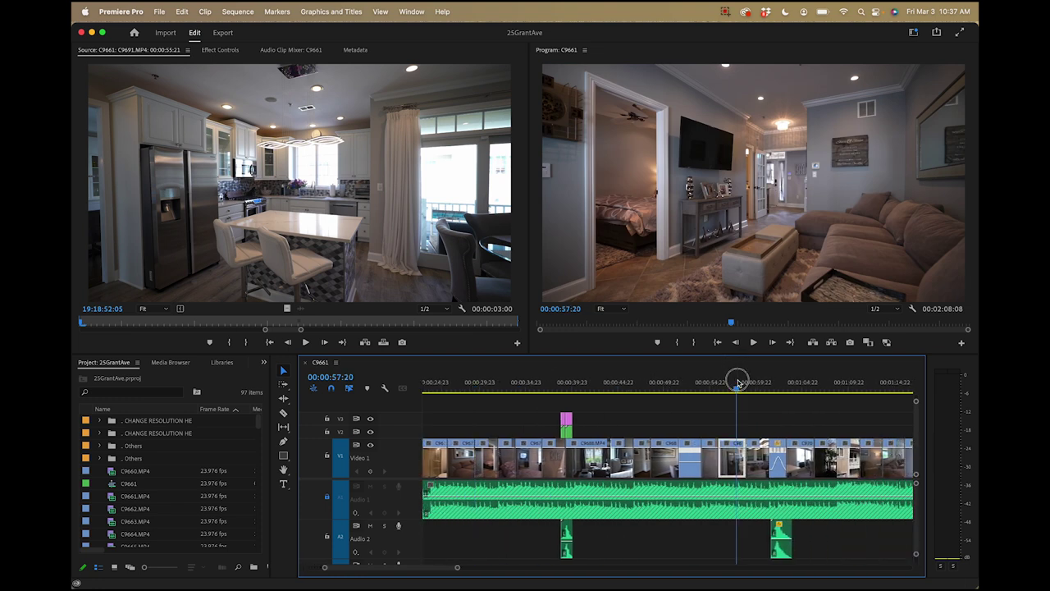
left_click(735, 383)
- Show the Lumetri Color panel with a larger program preview and Basic Correction expanded for C9691.MP4
left_click(412, 12)
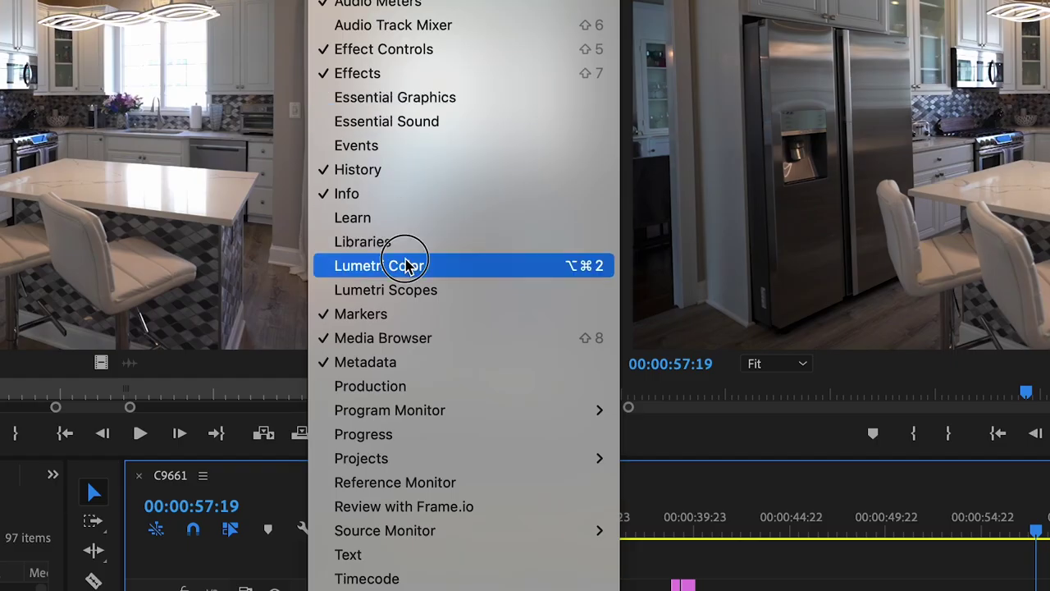
left_click(432, 261)
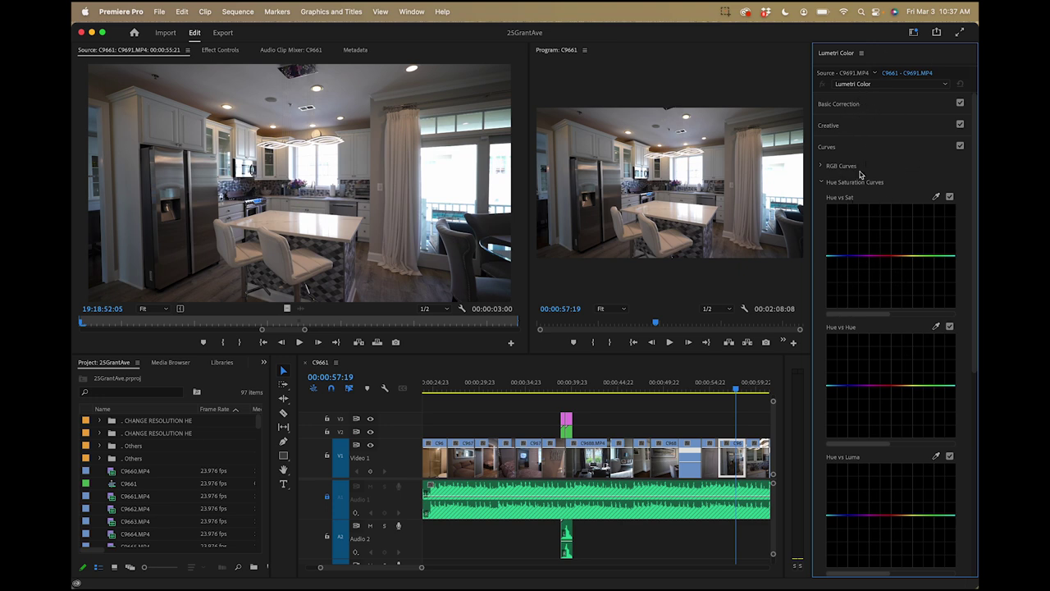
left_click_drag(529, 248, 214, 248)
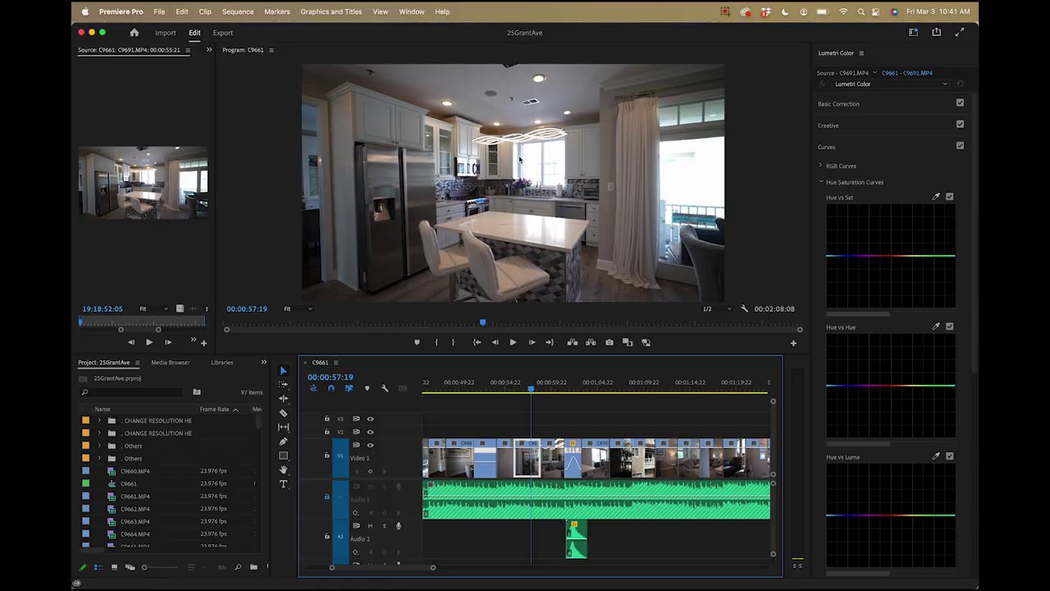
left_click(862, 105)
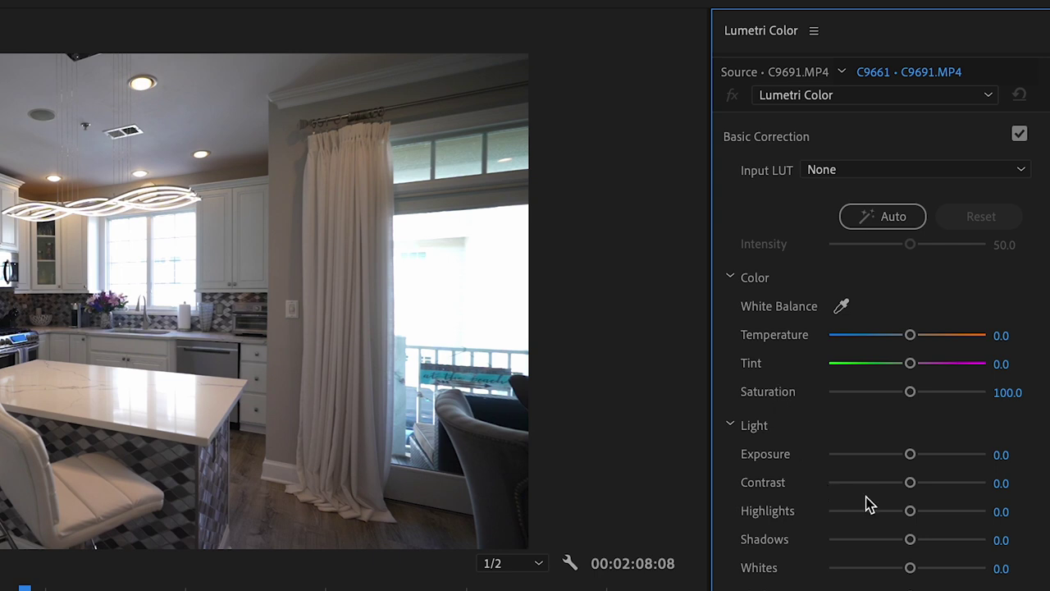
- Set the kitchen clip's Lumetri Exposure to 0.4 and Shadows to 33.8
left_click_drag(911, 458, 913, 464)
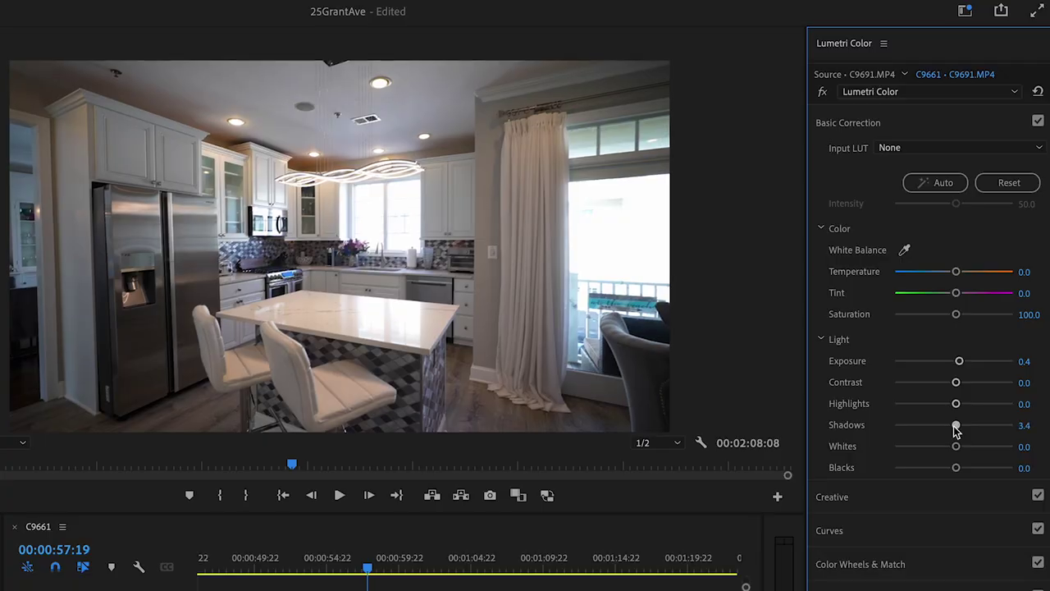
left_click_drag(908, 297, 913, 298)
left_click_drag(965, 427, 974, 424)
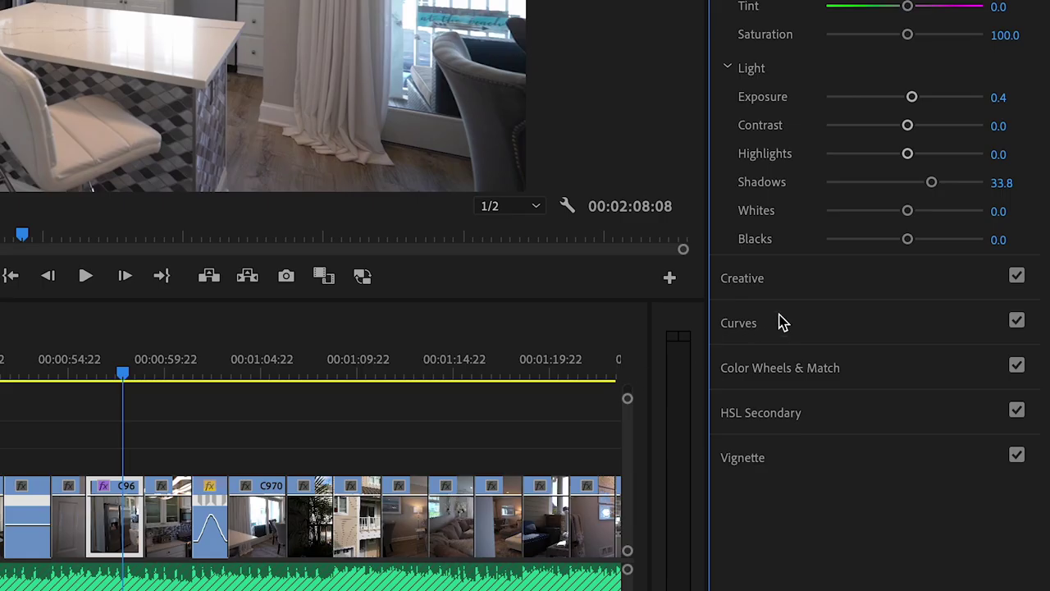
- Expand Lumetri Curves and pick the Hue vs Sat eyedropper
left_click(785, 335)
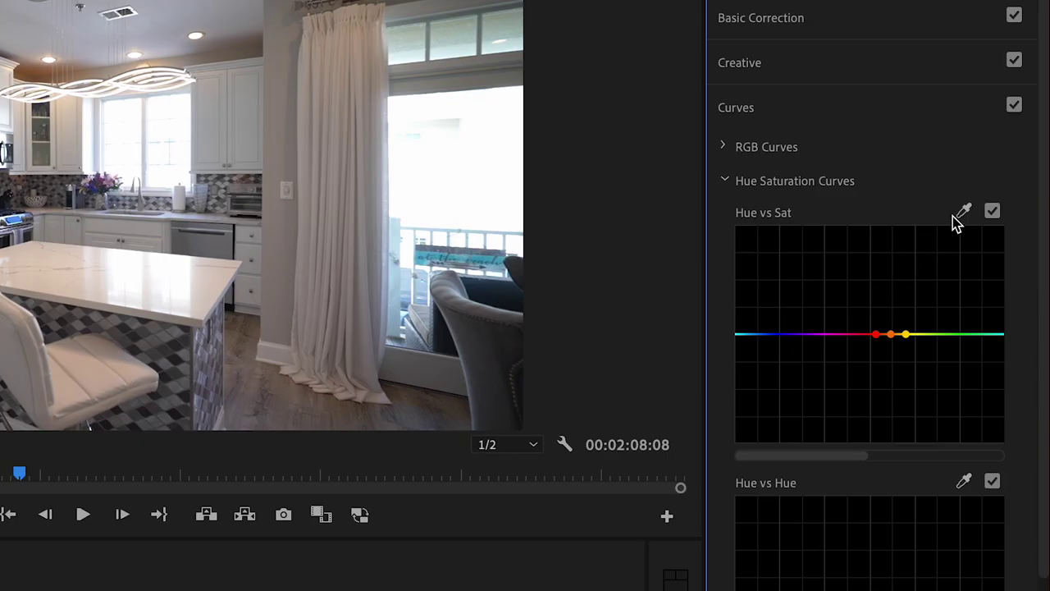
left_click(936, 196)
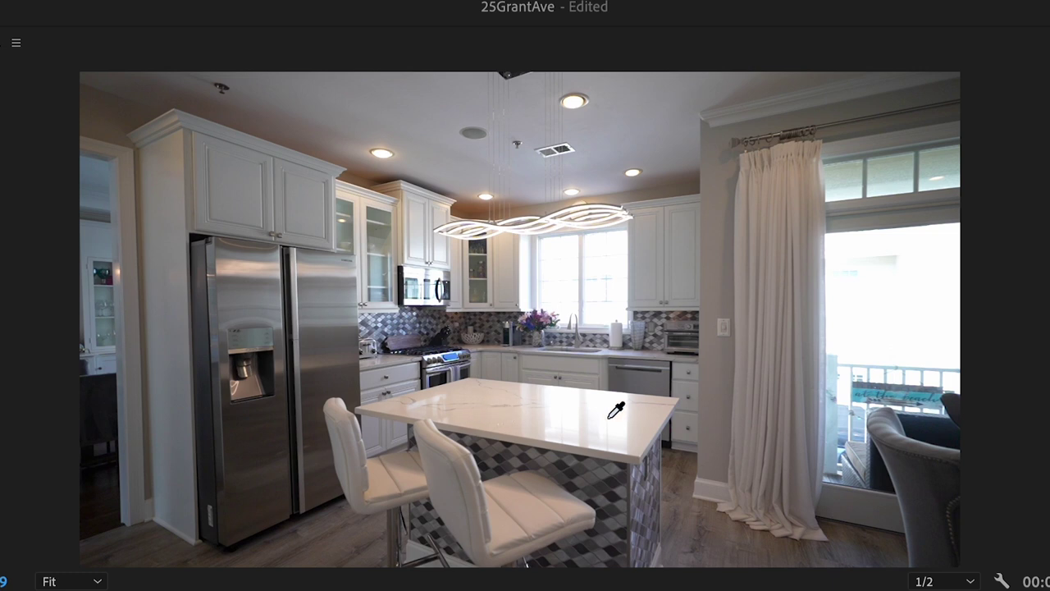
- Sample the kitchen's warm orange tone and pull its Hue vs Sat point down sharply
left_click(511, 421)
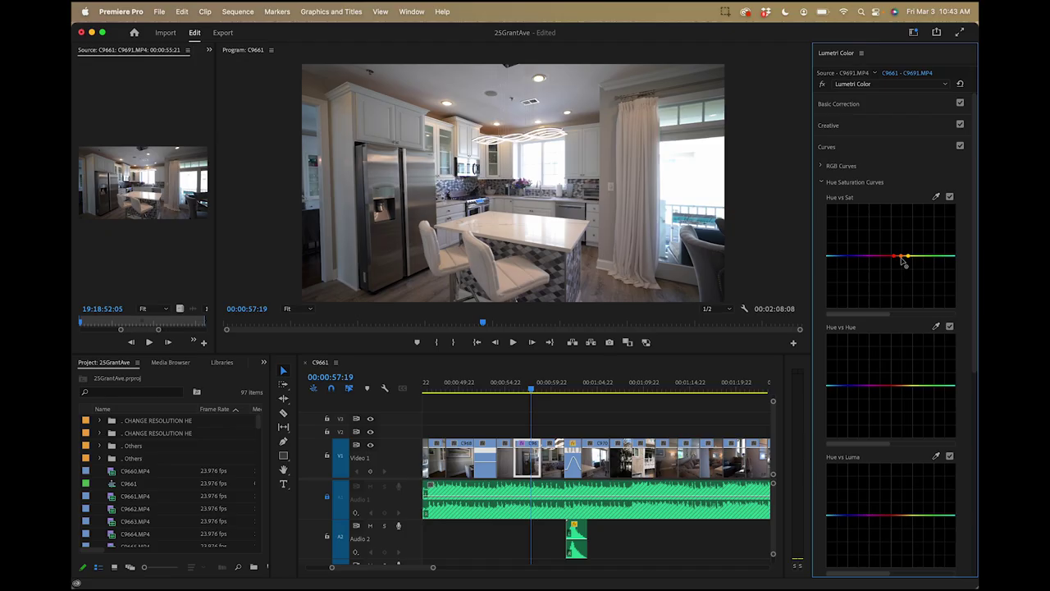
left_click_drag(905, 261, 906, 292)
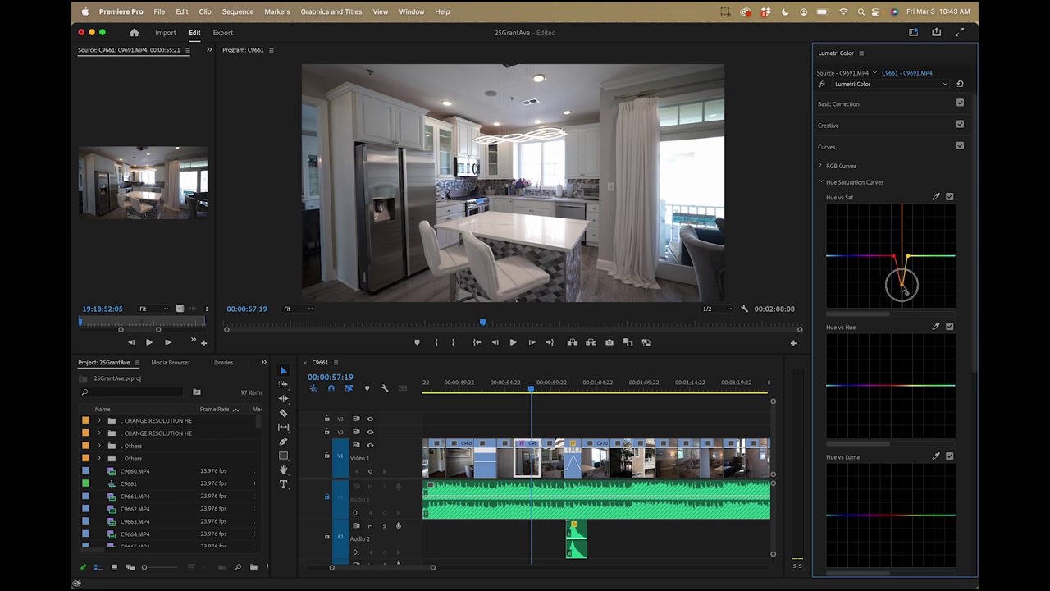
mouse_move(903, 287)
left_mouse_down()
mouse_move(901, 275)
mouse_move(903, 300)
left_mouse_up()
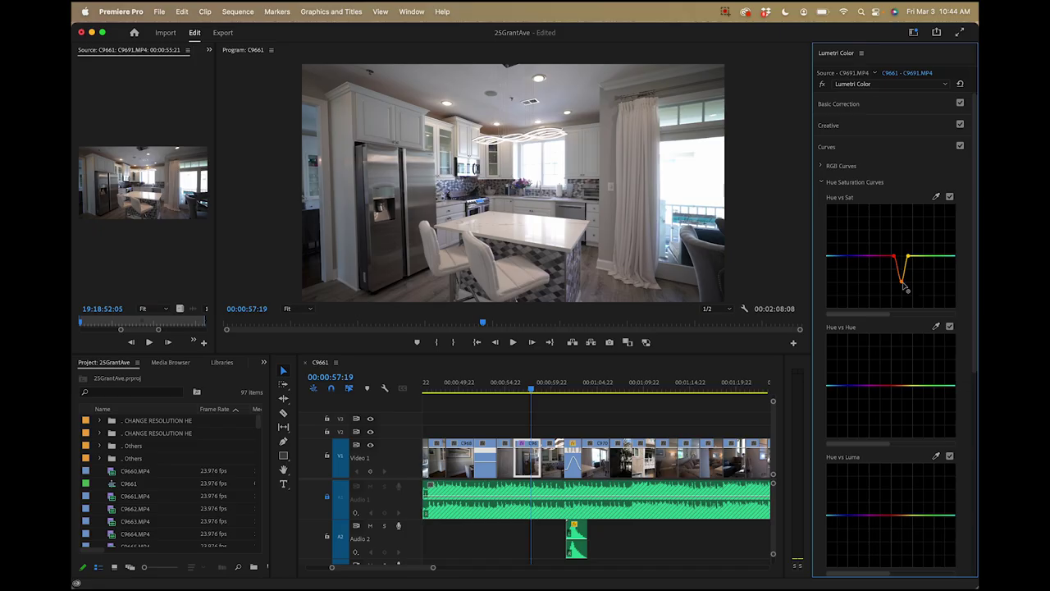
mouse_move(903, 293)
left_mouse_down()
mouse_move(902, 278)
mouse_move(903, 293)
left_mouse_up()
mouse_move(902, 287)
left_mouse_down()
mouse_move(902, 267)
mouse_move(901, 286)
left_mouse_up()
left_click_drag(900, 285, 902, 292)
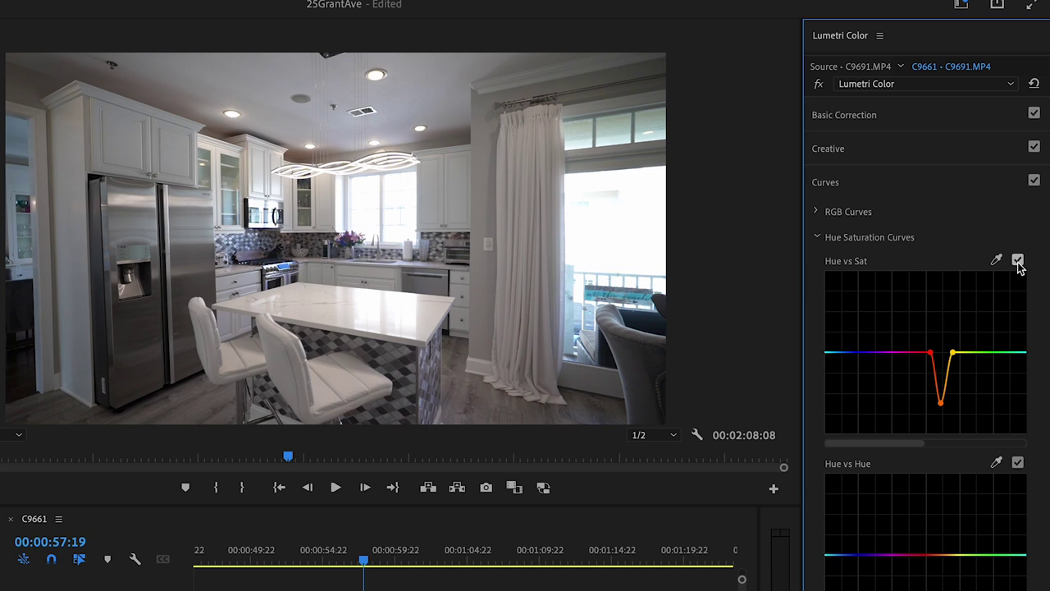
left_click(1018, 260)
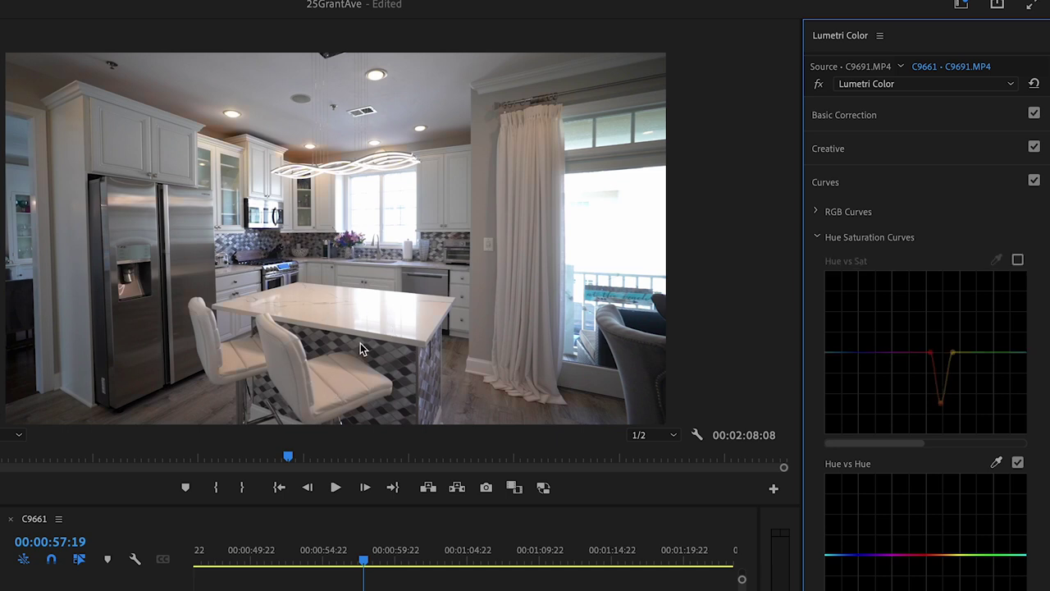
left_click(1018, 260)
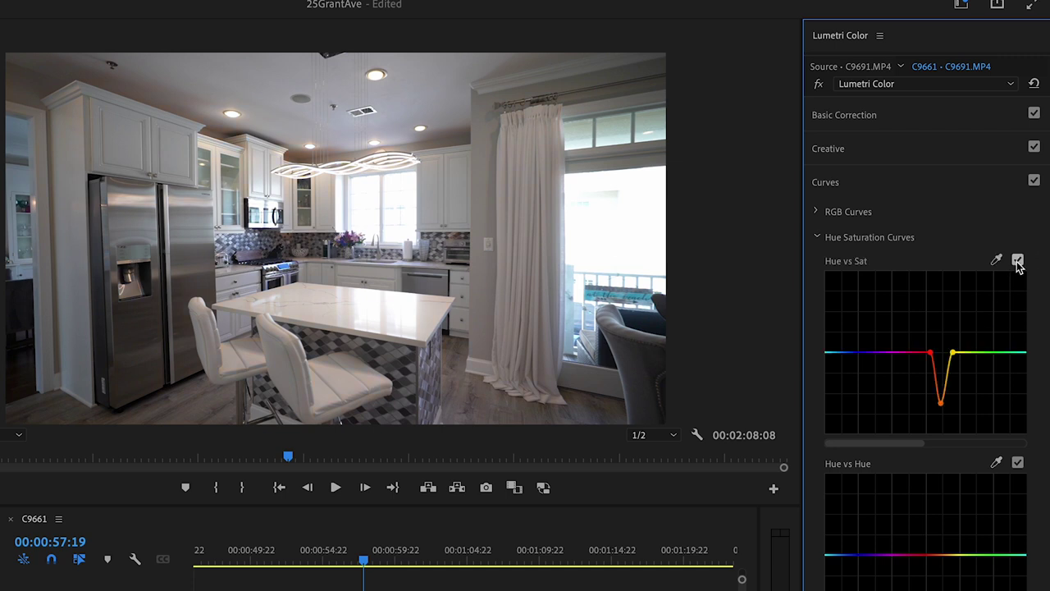
left_click(1017, 261)
left_click(1018, 261)
left_click(1017, 261)
left_click(1017, 261)
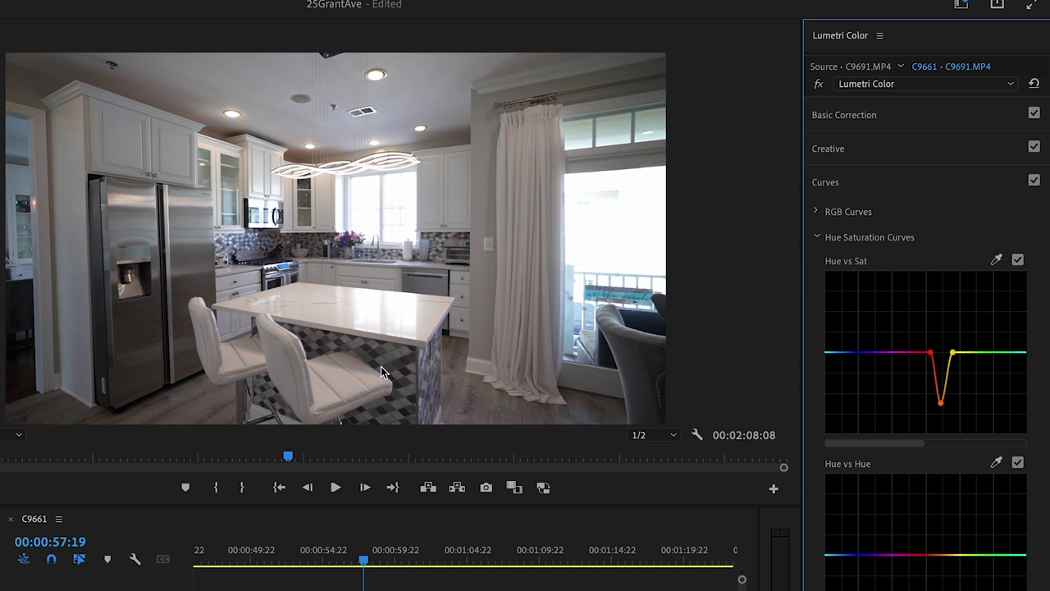
left_click(819, 85)
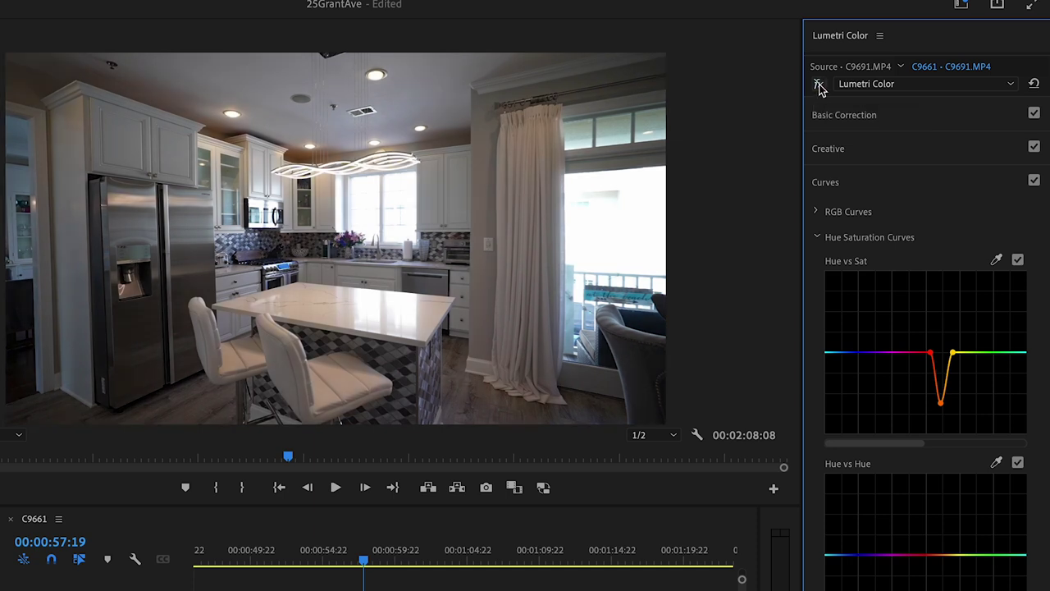
left_click(819, 85)
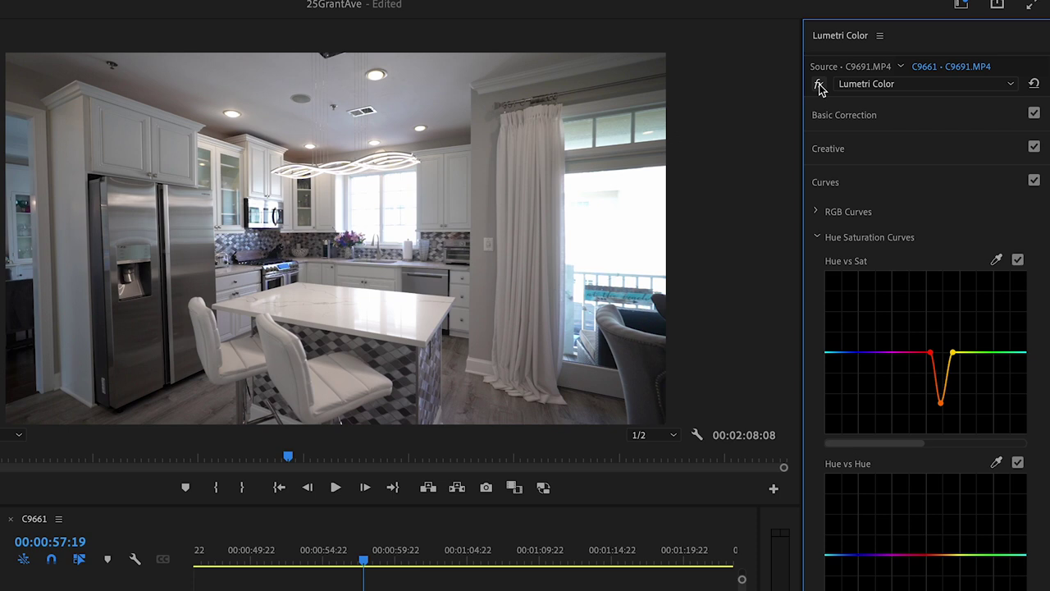
left_click(818, 85)
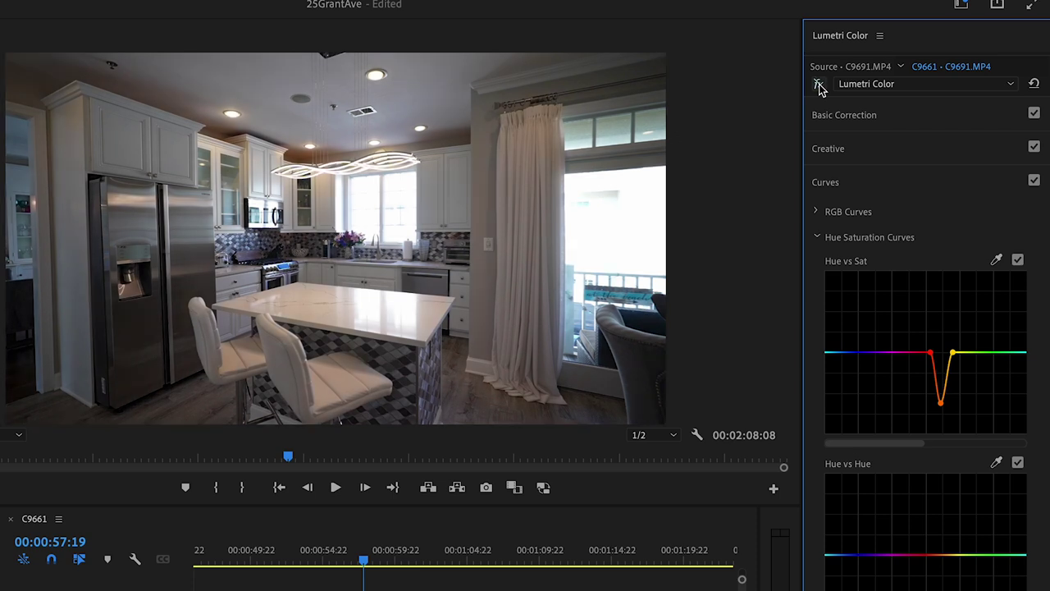
left_click(819, 85)
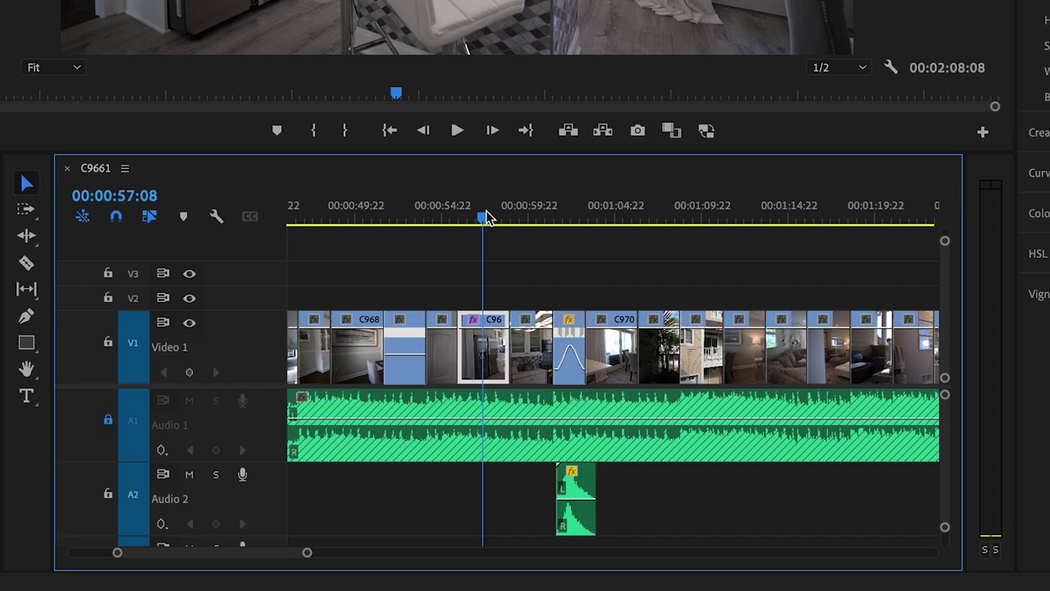
- Move to kitchen clip C9694.MP4 and set its Exposure to 0.7 and Shadows to 57.2
mouse_move(486, 218)
left_mouse_down()
mouse_move(511, 217)
mouse_move(330, 217)
mouse_move(511, 218)
left_mouse_up()
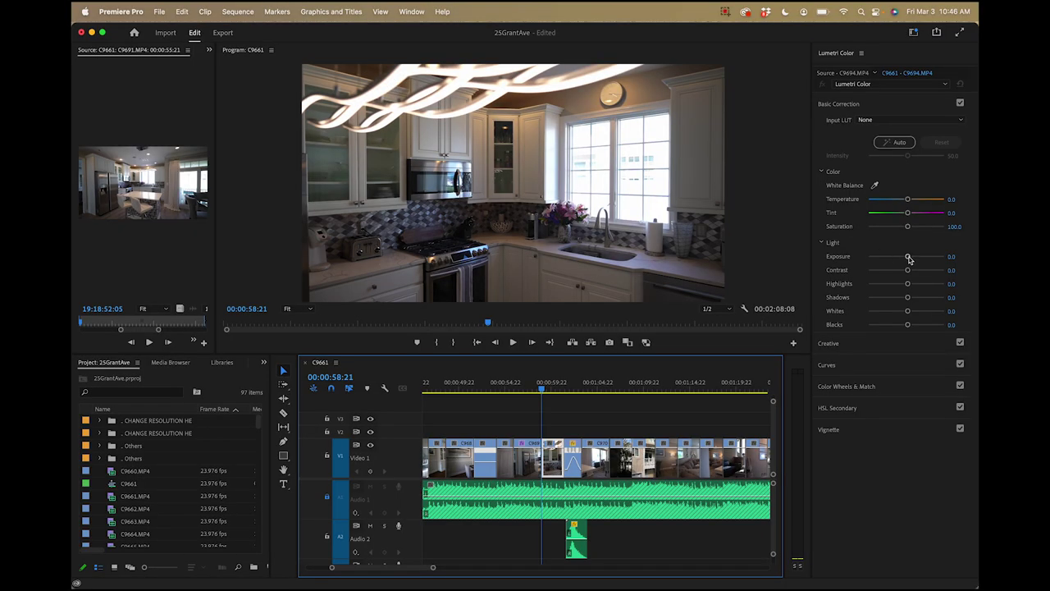
left_click_drag(908, 259, 910, 259)
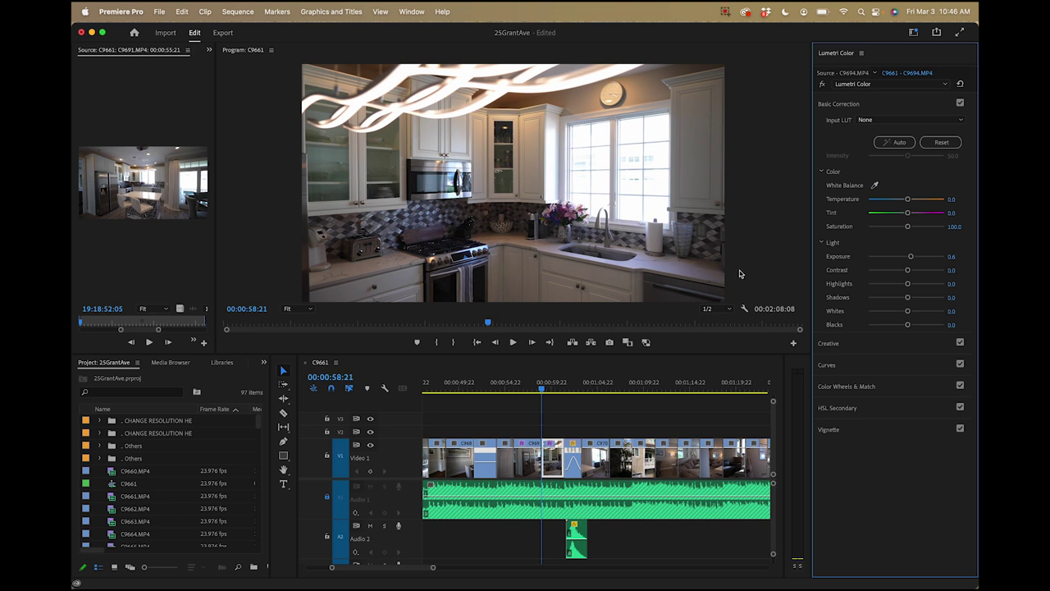
left_click_drag(908, 299, 934, 292)
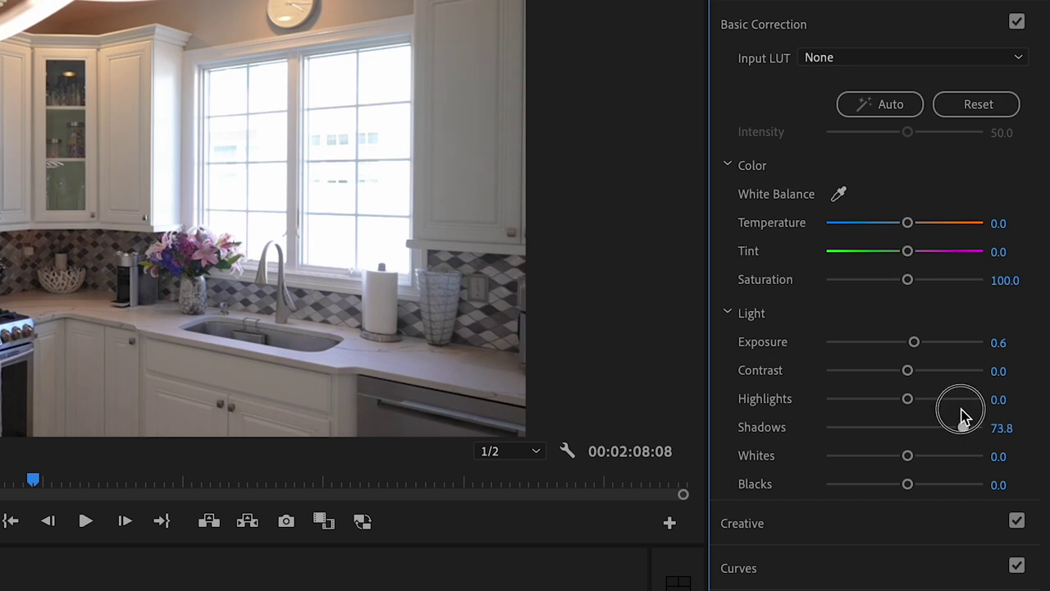
left_click_drag(964, 417, 950, 422)
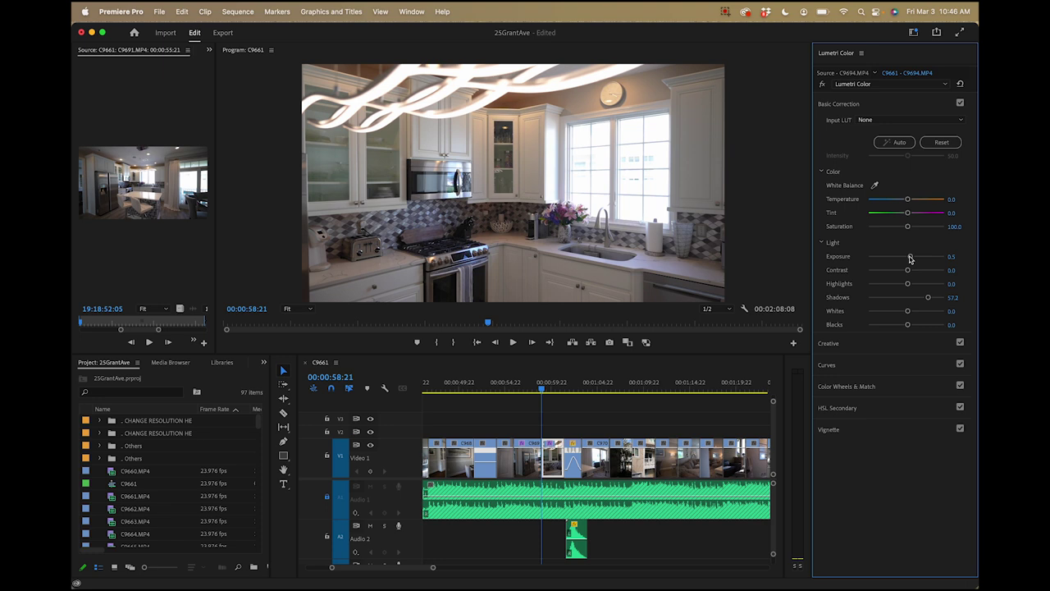
mouse_move(909, 257)
left_mouse_down()
mouse_move(954, 255)
mouse_move(911, 264)
left_mouse_up()
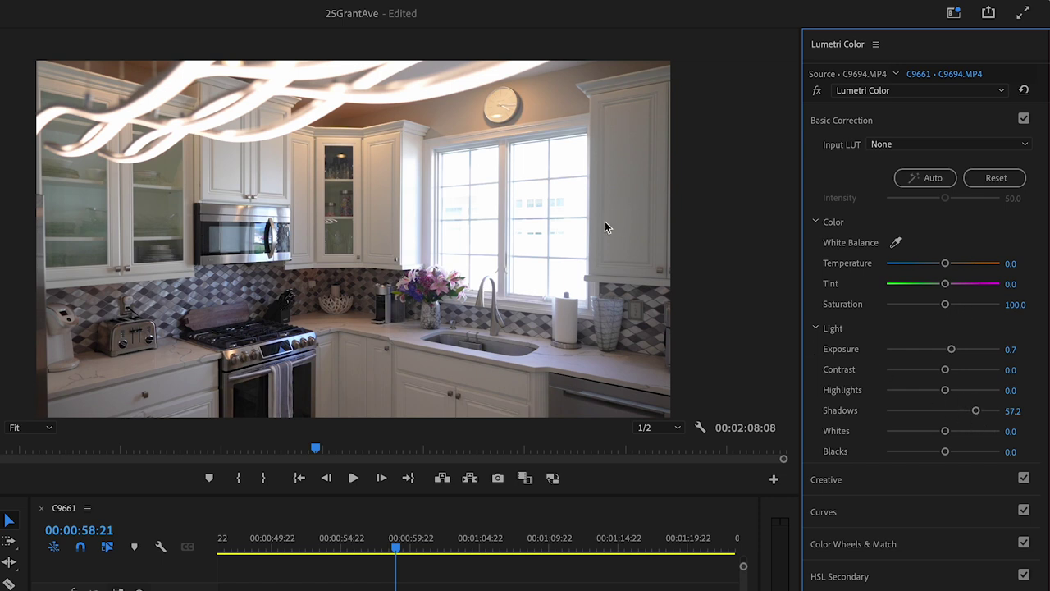
- In Curves, sample a warm tone in C9694.MP4 with the Hue vs Sat eyedropper and drag that point down
left_click(857, 511)
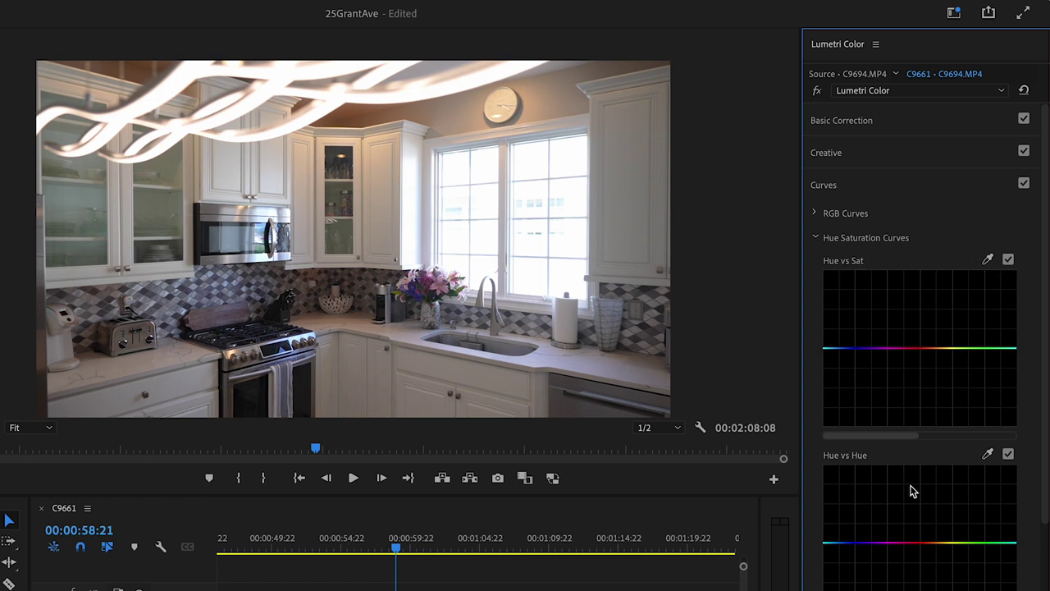
left_click(987, 259)
left_click(382, 162)
left_click_drag(934, 350, 933, 396)
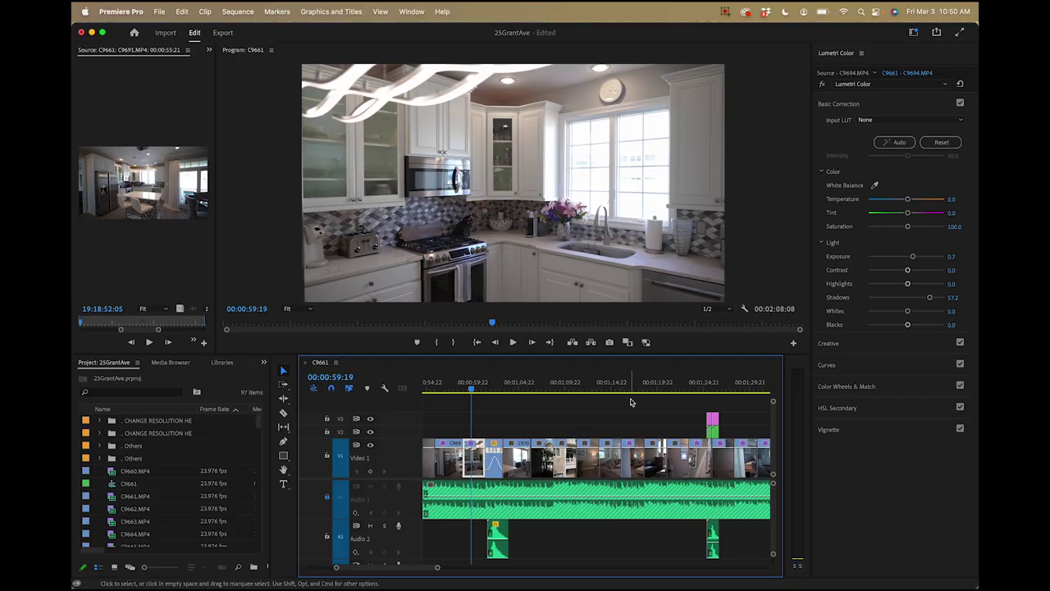
- On the living-room clip C9707.MP4, raise Exposure to 0.9 and lift Shadows to 33.8
left_click(633, 384)
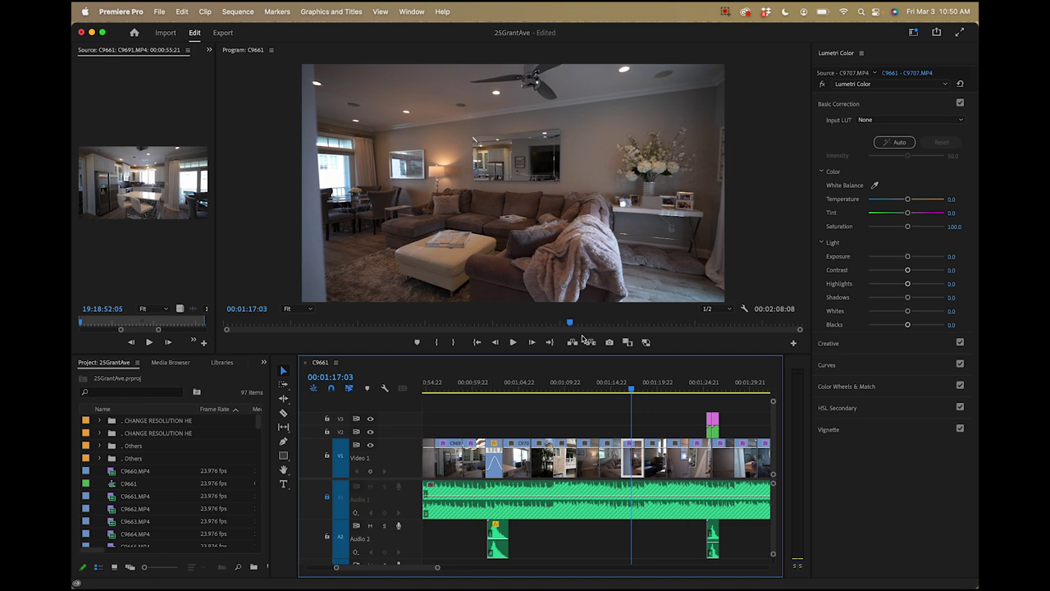
left_click_drag(630, 383, 636, 387)
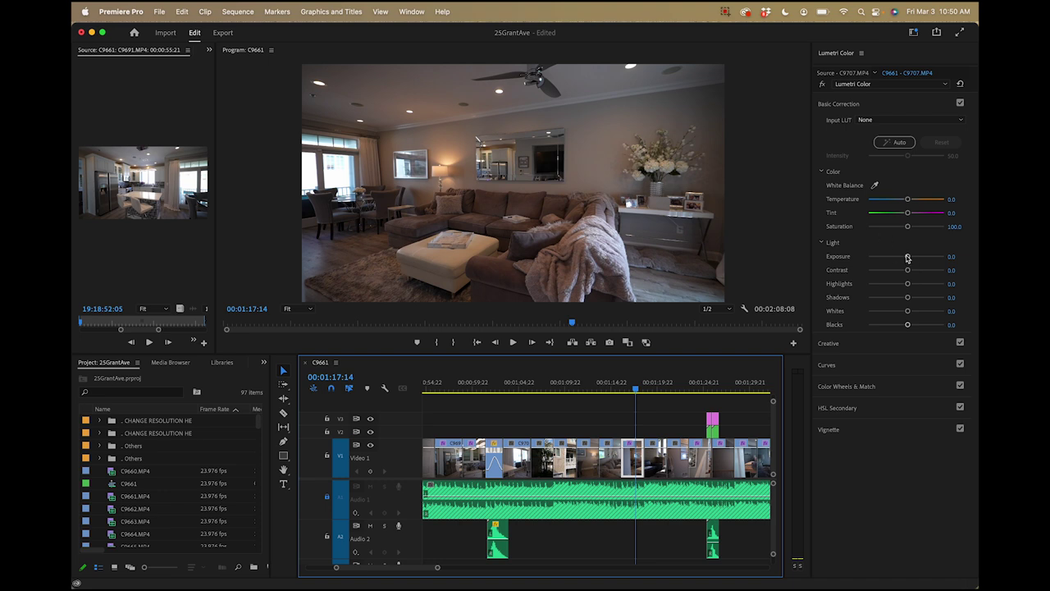
left_click_drag(908, 258, 907, 257)
left_click_drag(908, 257, 911, 257)
left_click_drag(915, 301, 919, 299)
left_click_drag(912, 256, 913, 256)
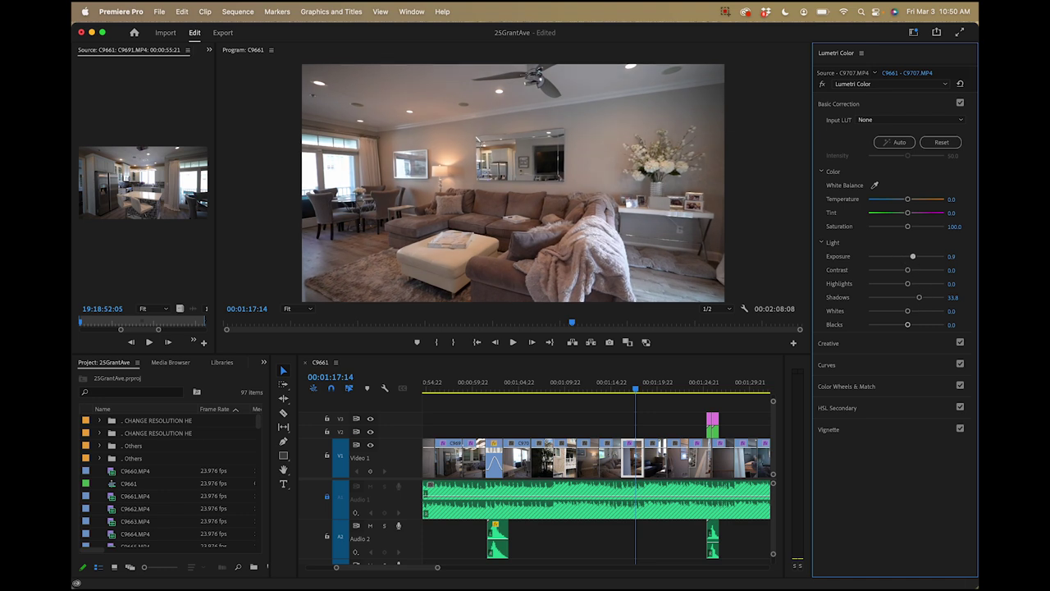
- Pull down an orange point on the Hue vs Sat curve to desaturate warm tones
left_click(868, 365)
left_click(934, 197)
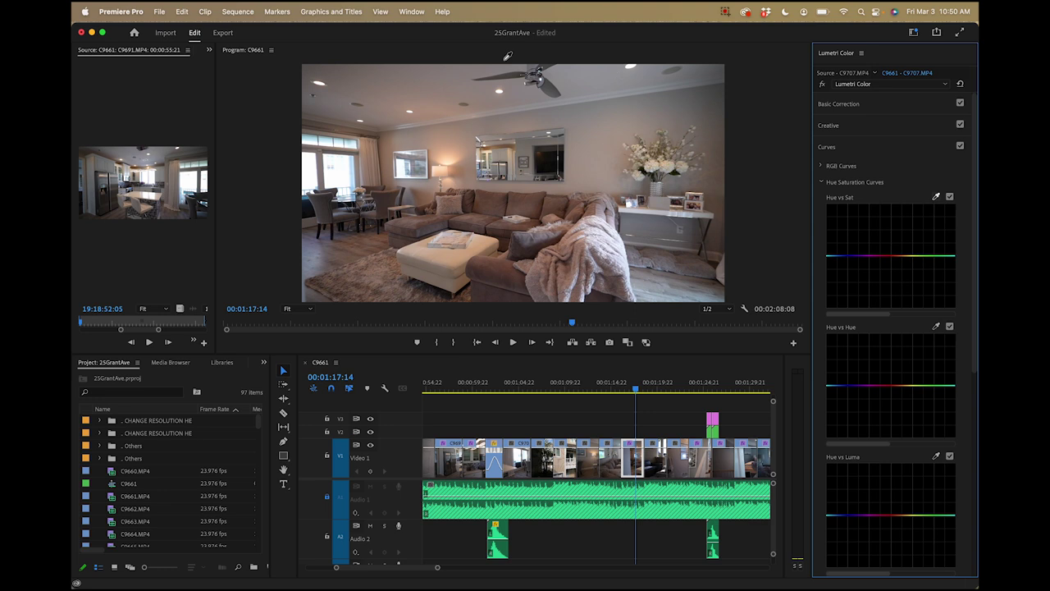
left_click_drag(901, 257, 901, 284)
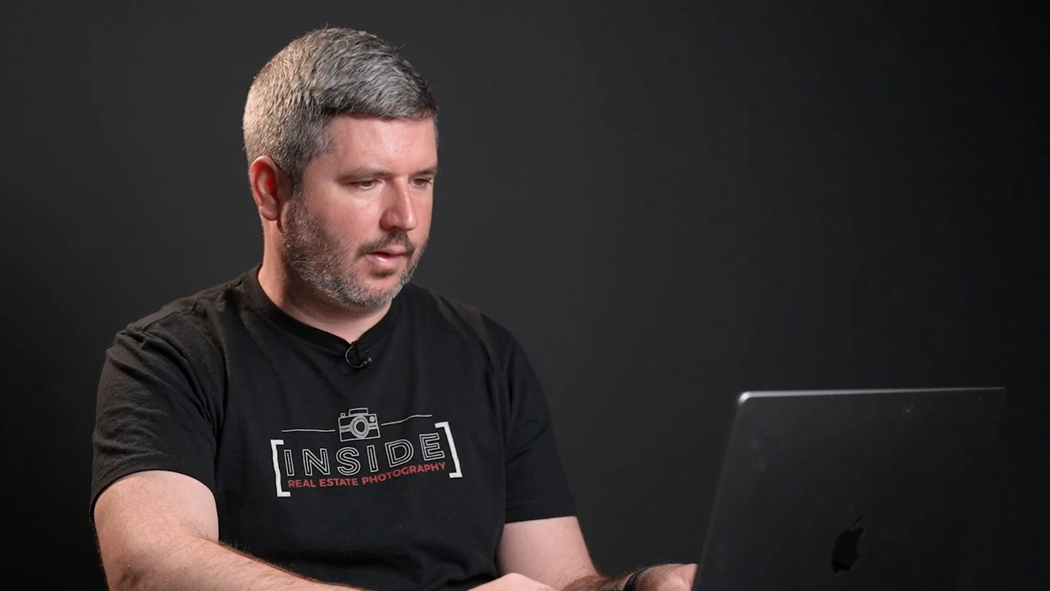